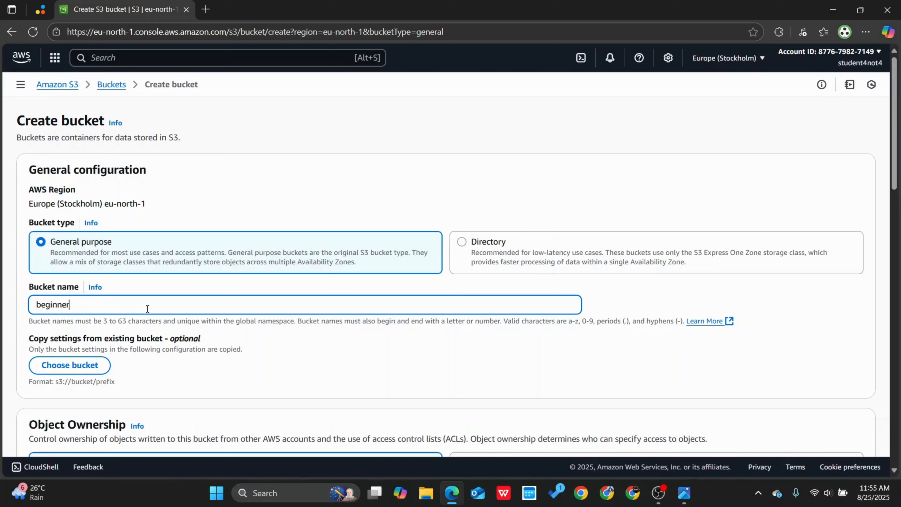
- Name the new general purpose bucket "beginners-lab-demo-class"
{"action": "type", "text": "lab-demo-class"}
{"action": "scroll", "coordinate": [397, 310], "scroll_direction": "down", "scroll_amount": 1}
{"action": "scroll", "coordinate": [397, 309], "scroll_direction": "down", "scroll_amount": 1}
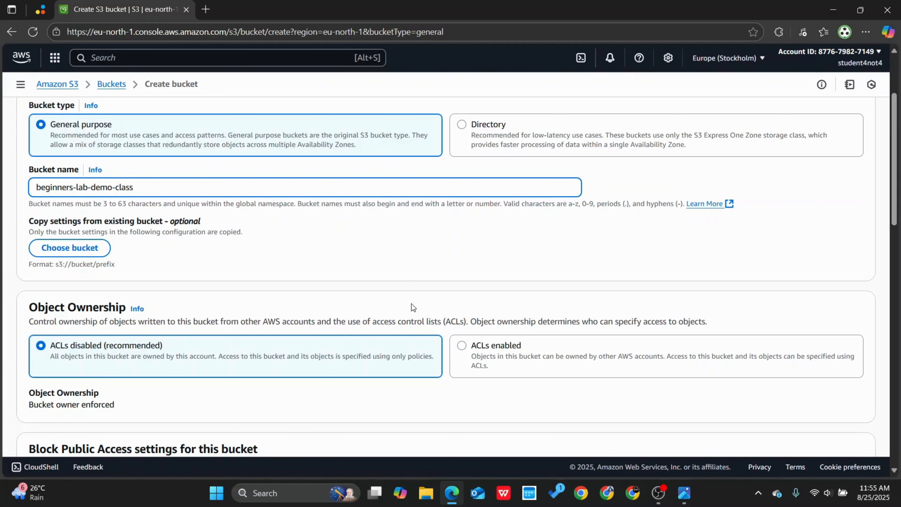
- Review the Object Ownership and Block Public Access settings for the new bucket
{"action": "scroll", "coordinate": [150, 252], "scroll_direction": "down", "scroll_amount": 5}
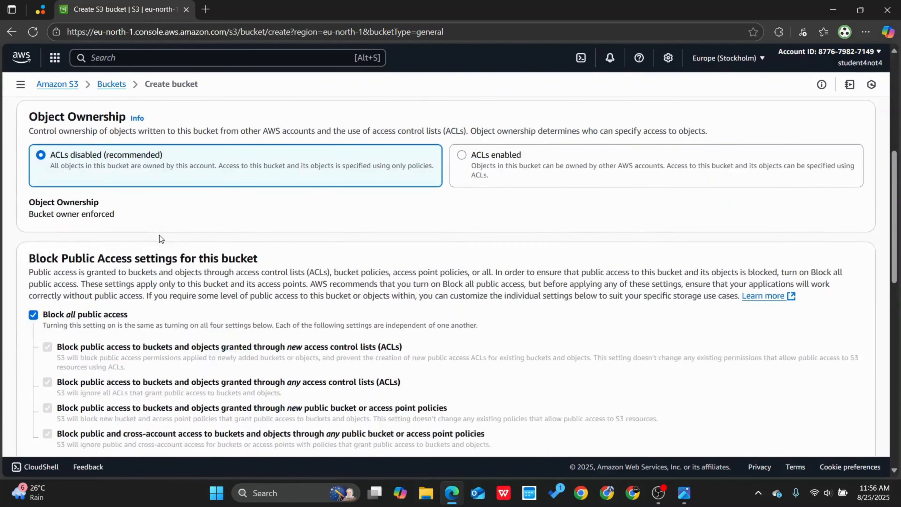
{"action": "scroll", "coordinate": [159, 235], "scroll_direction": "down", "scroll_amount": 1}
{"action": "left_click_drag", "start_coordinate": [27, 214], "coordinate": [260, 214]}
{"action": "left_click", "coordinate": [226, 232]}
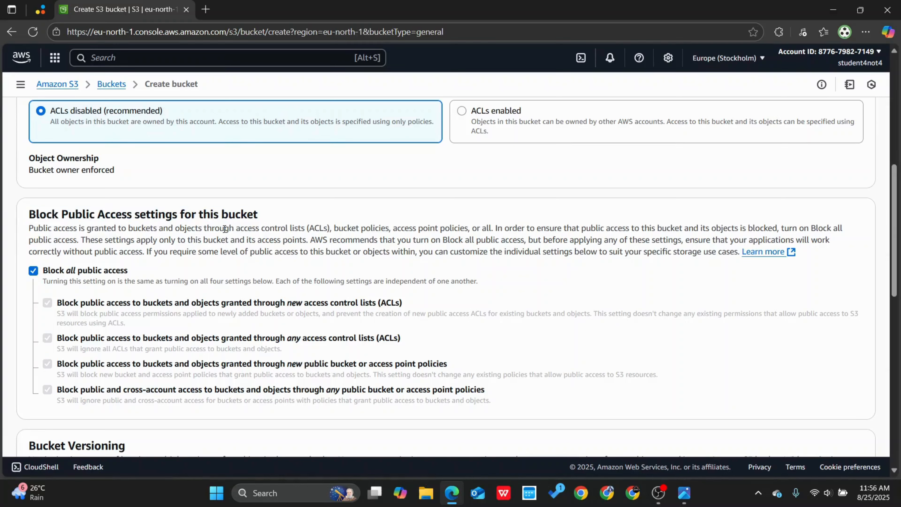
{"action": "left_click_drag", "start_coordinate": [382, 303], "coordinate": [402, 303]}
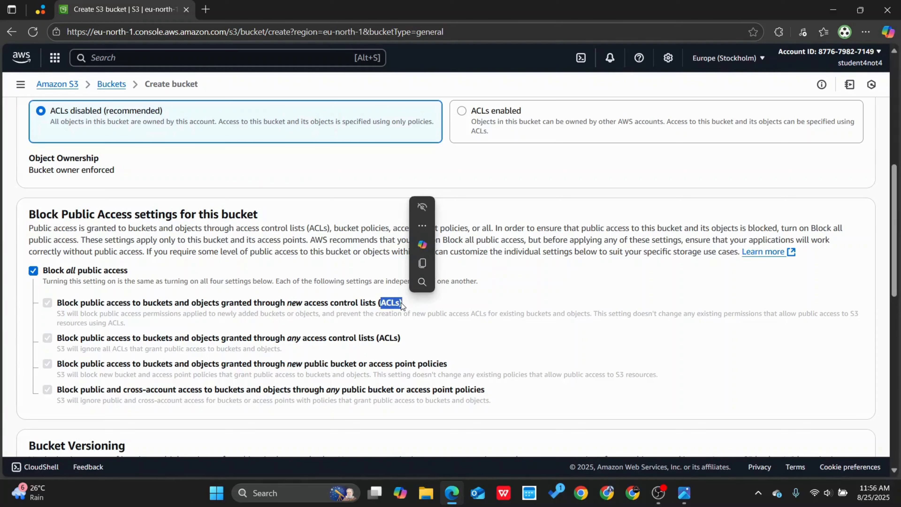
{"action": "left_click", "coordinate": [187, 281]}
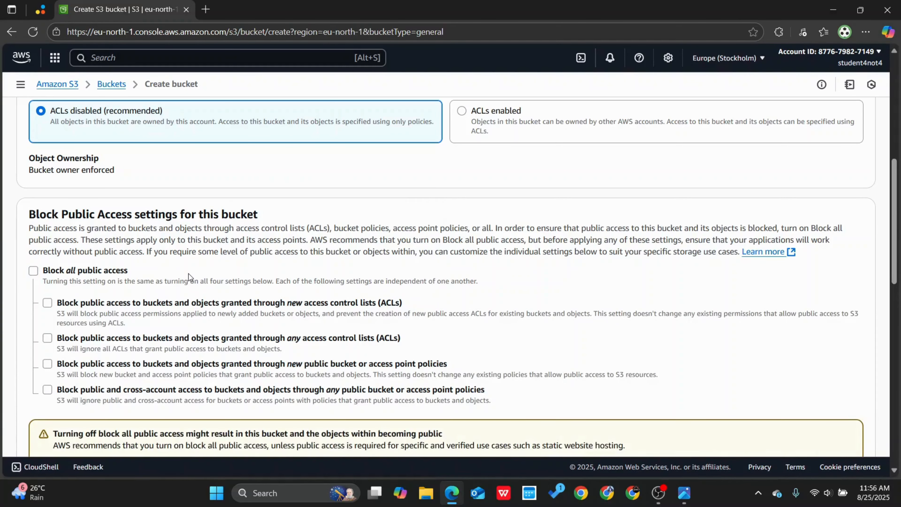
{"action": "scroll", "coordinate": [177, 273], "scroll_direction": "down", "scroll_amount": 2}
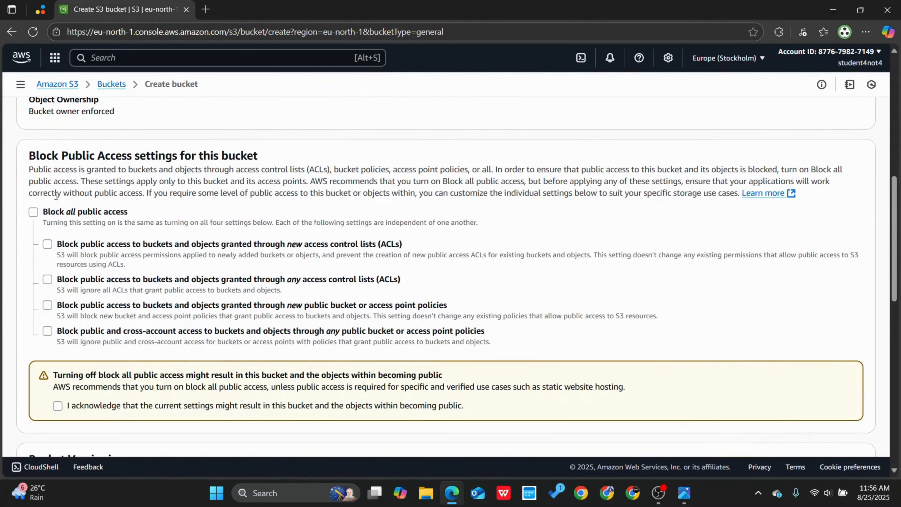
{"action": "left_click", "coordinate": [36, 212]}
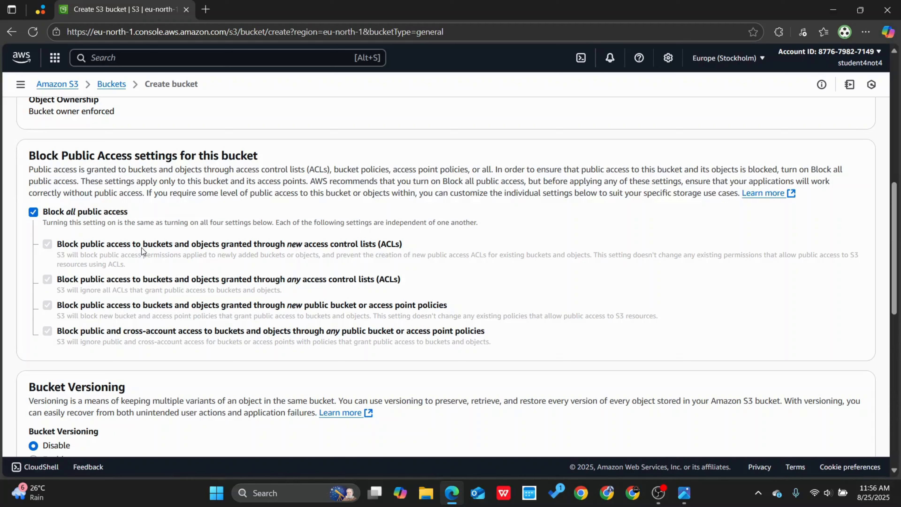
- Read the four individual options under Block all public access, covering access control lists and bucket or access point policies
{"action": "left_click_drag", "start_coordinate": [85, 244], "coordinate": [404, 245]}
{"action": "left_click", "coordinate": [80, 280]}
{"action": "left_click_drag", "start_coordinate": [80, 280], "coordinate": [392, 286]}
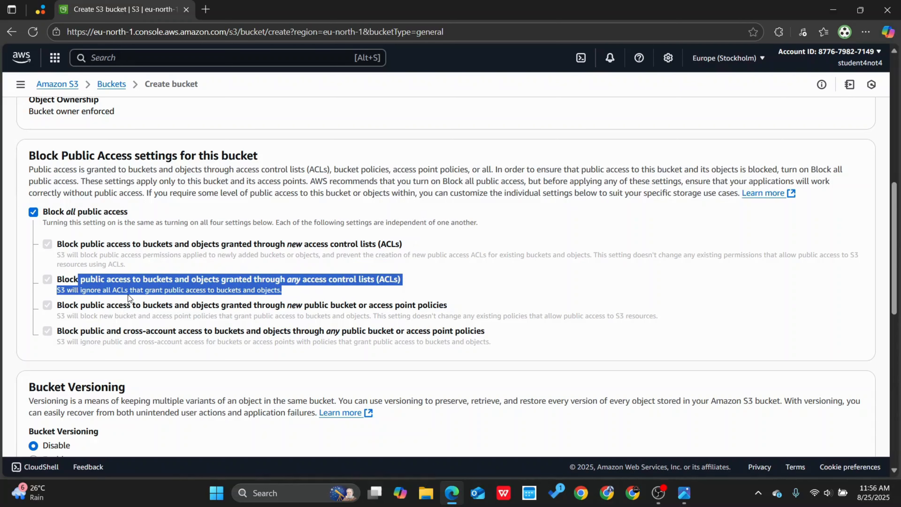
{"action": "left_click_drag", "start_coordinate": [329, 244], "coordinate": [401, 245]}
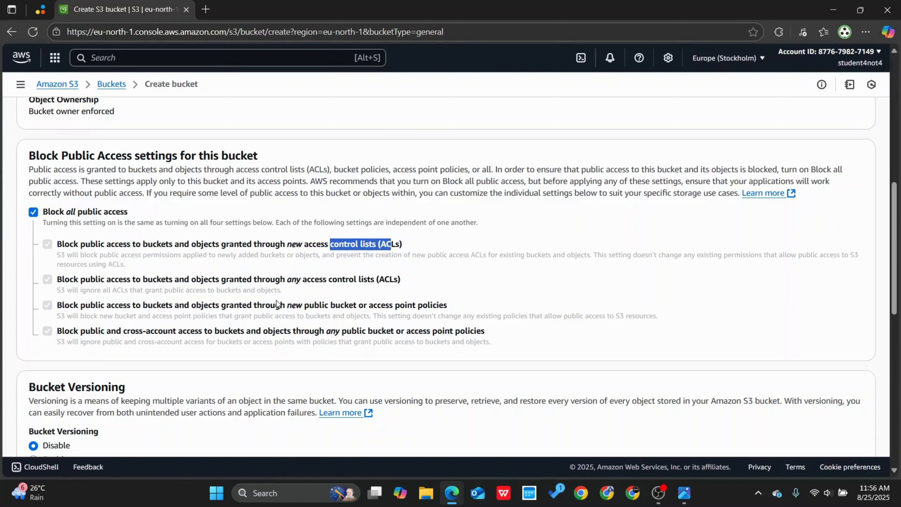
{"action": "left_click", "coordinate": [228, 308]}
{"action": "left_click_drag", "start_coordinate": [229, 307], "coordinate": [427, 303]}
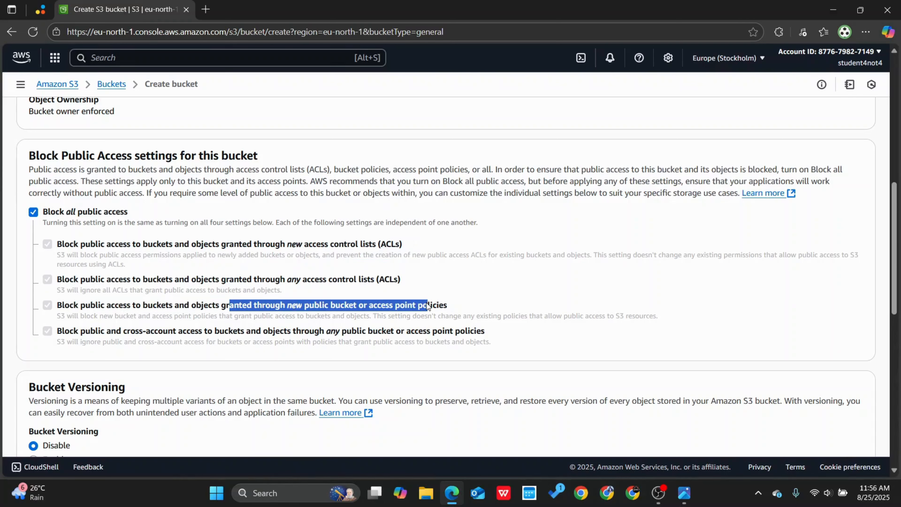
{"action": "left_click_drag", "start_coordinate": [213, 331], "coordinate": [443, 334]}
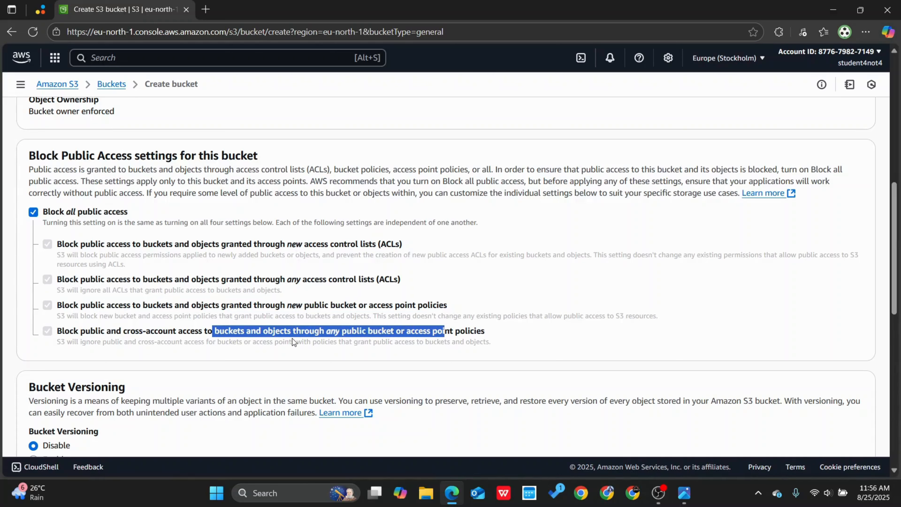
{"action": "left_click", "coordinate": [513, 286]}
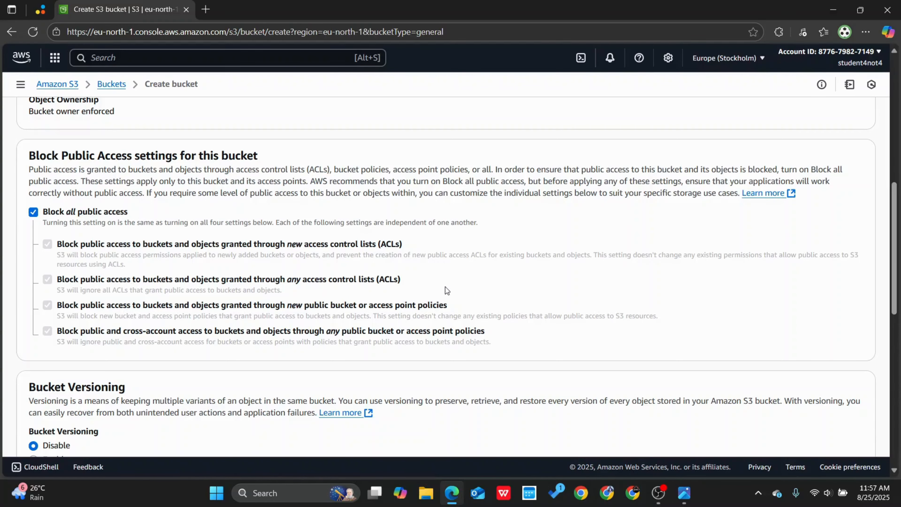
- Create the bucket, keeping the default versioning, tags, encryption, Bucket Key and Object Lock settings
{"action": "scroll", "coordinate": [124, 250], "scroll_direction": "down", "scroll_amount": 2}
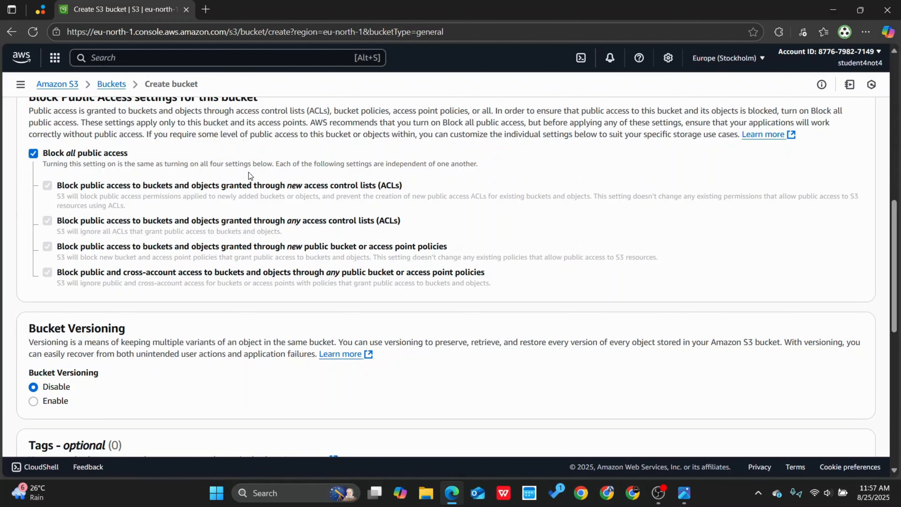
{"action": "scroll", "coordinate": [123, 268], "scroll_direction": "down", "scroll_amount": 4}
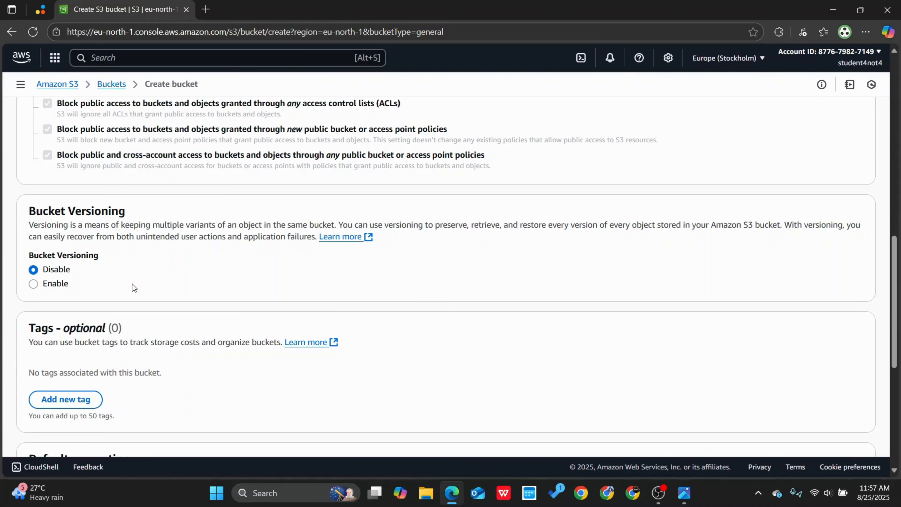
{"action": "scroll", "coordinate": [133, 285], "scroll_direction": "down", "scroll_amount": 5}
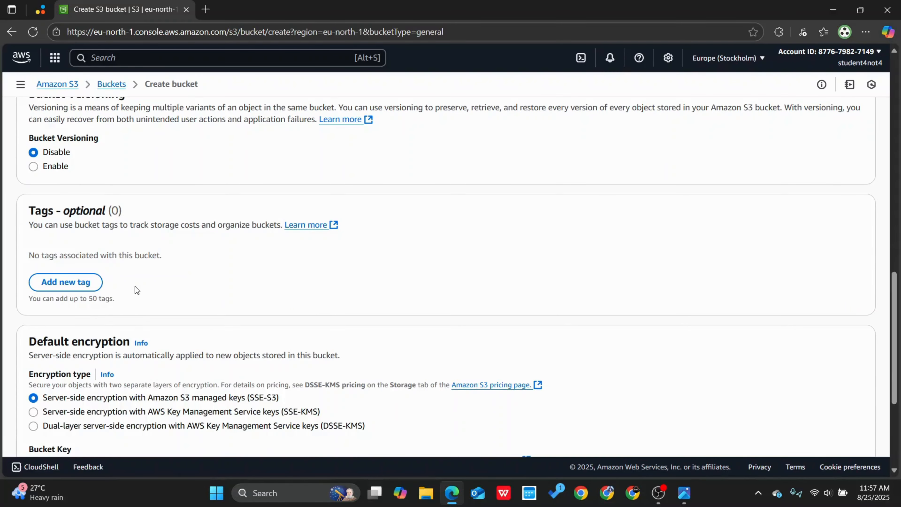
{"action": "scroll", "coordinate": [162, 314], "scroll_direction": "down", "scroll_amount": 3}
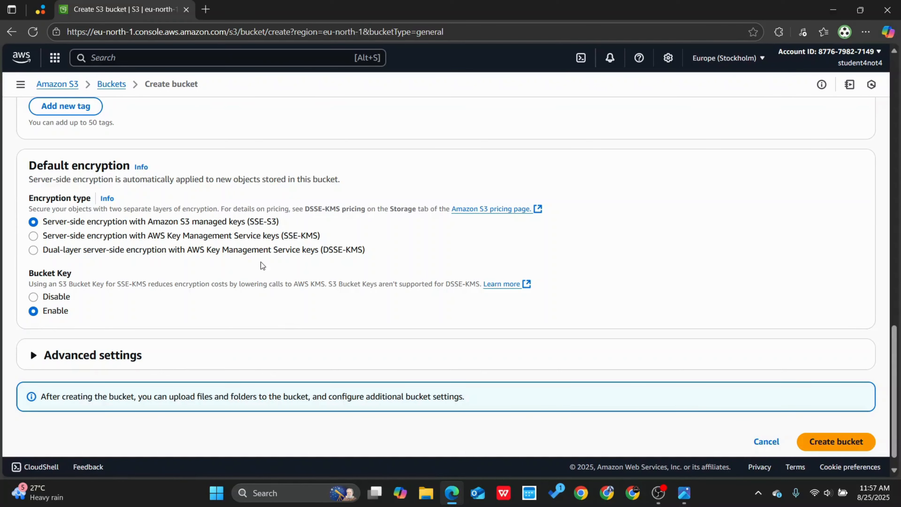
{"action": "scroll", "coordinate": [286, 335], "scroll_direction": "down", "scroll_amount": 1}
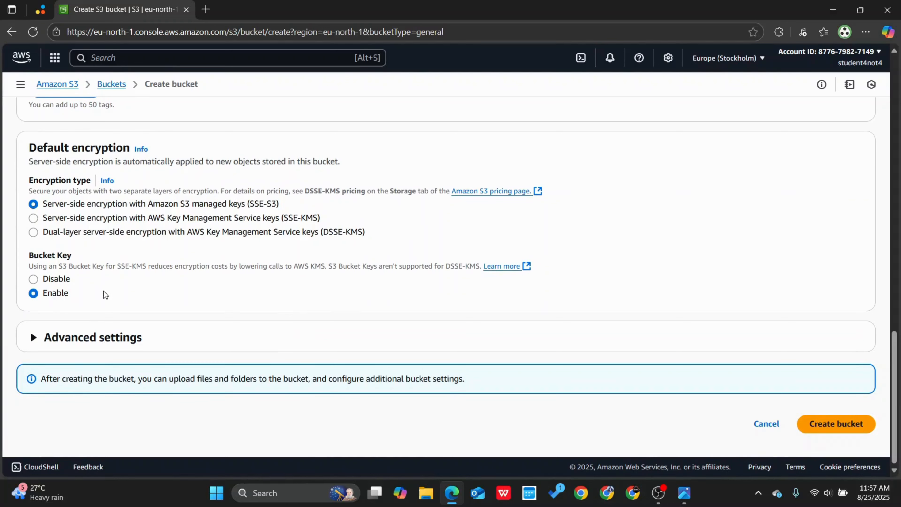
{"action": "left_click", "coordinate": [40, 341]}
{"action": "scroll", "coordinate": [423, 323], "scroll_direction": "down", "scroll_amount": 3}
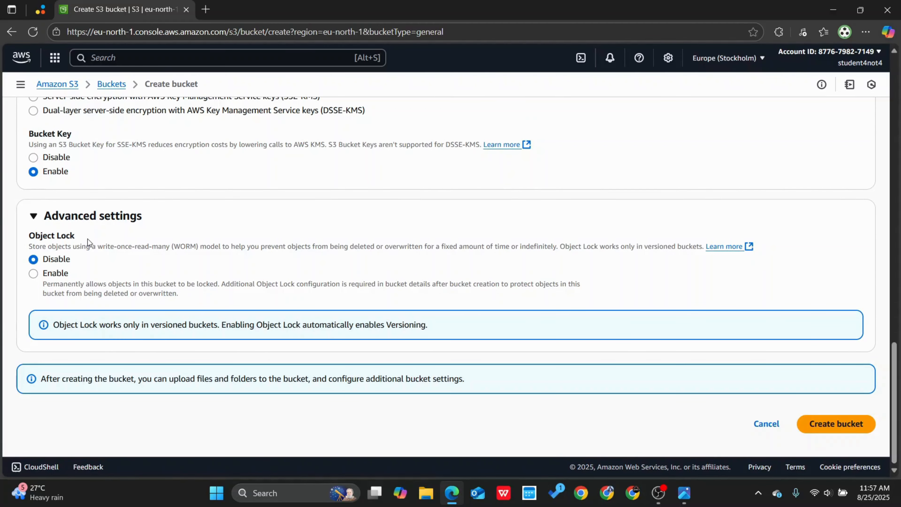
{"action": "left_click", "coordinate": [830, 424]}
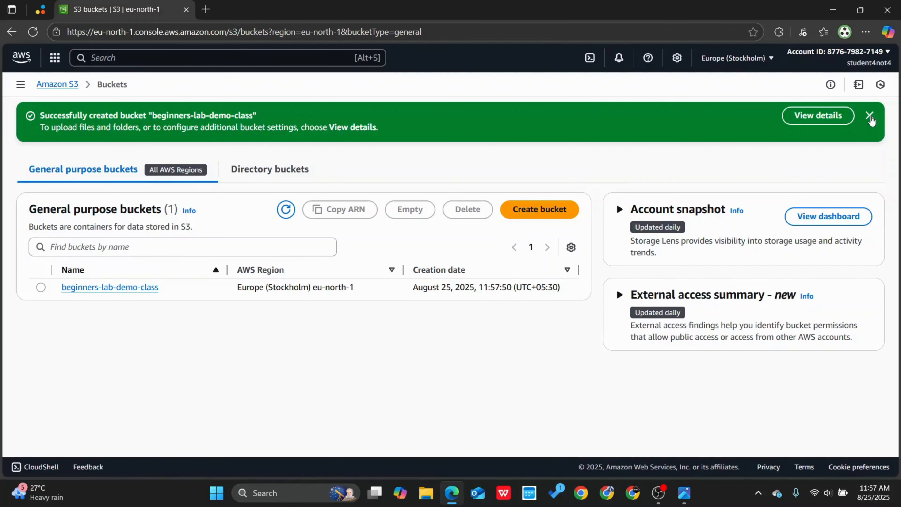
- Open the beginners-lab-demo-class bucket and add AWS-config-01-1 from the Desktop as a file for upload
{"action": "left_click", "coordinate": [872, 115]}
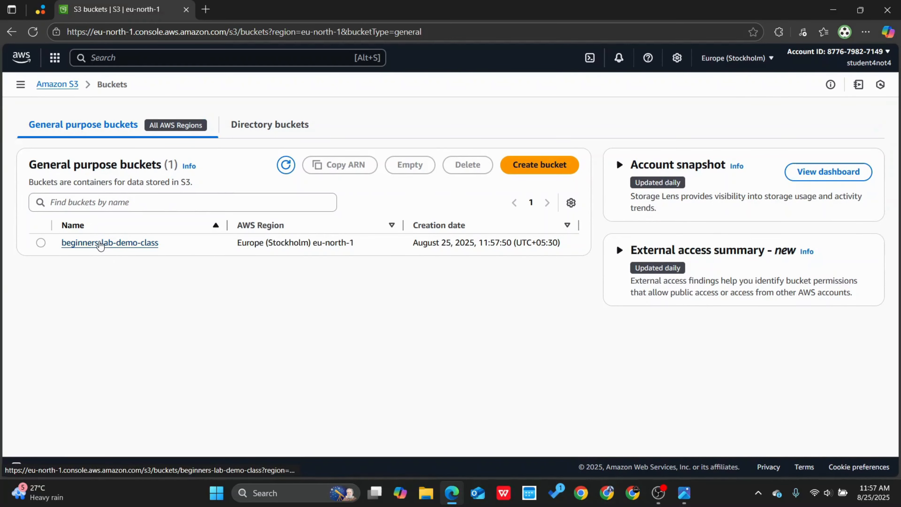
{"action": "left_click", "coordinate": [100, 244]}
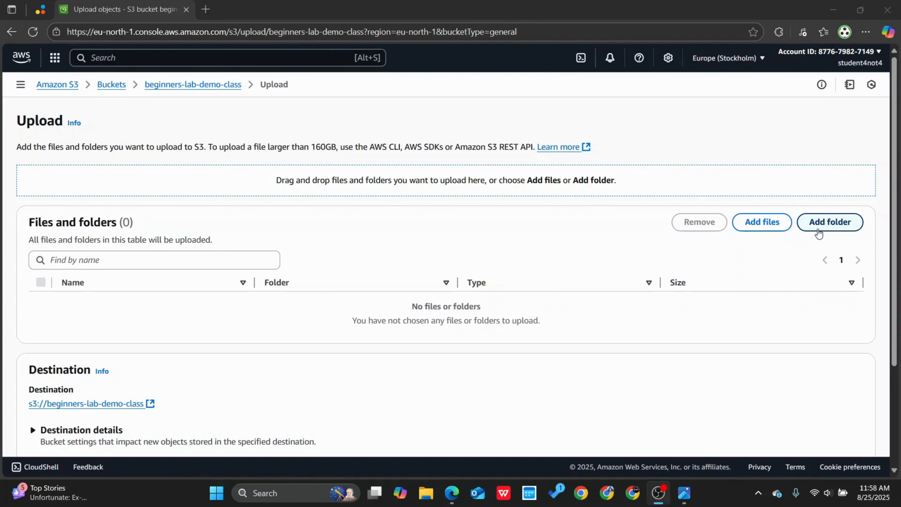
{"action": "left_click", "coordinate": [753, 218]}
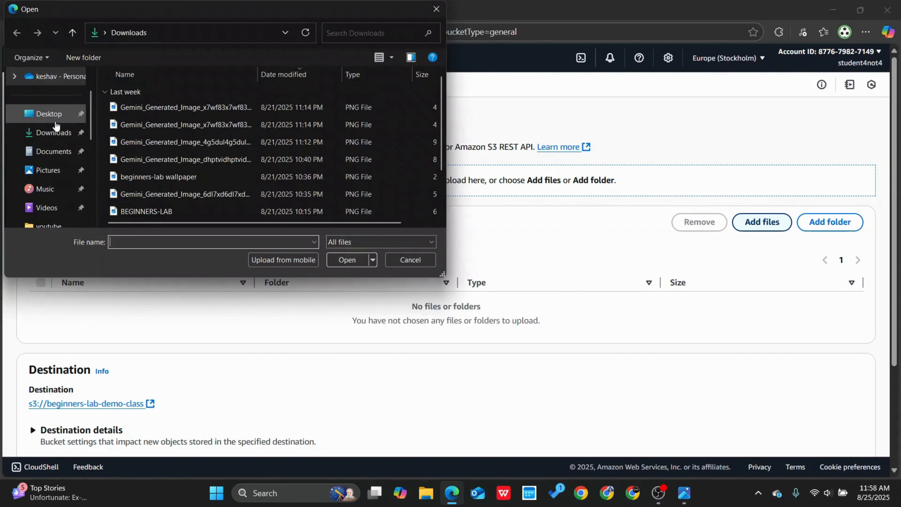
{"action": "left_click", "coordinate": [50, 114]}
{"action": "left_click", "coordinate": [137, 115]}
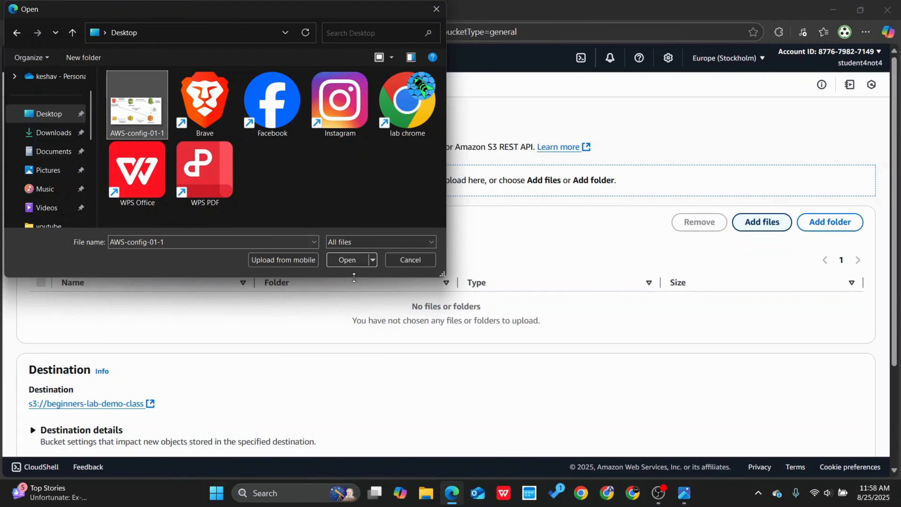
{"action": "left_click", "coordinate": [356, 259]}
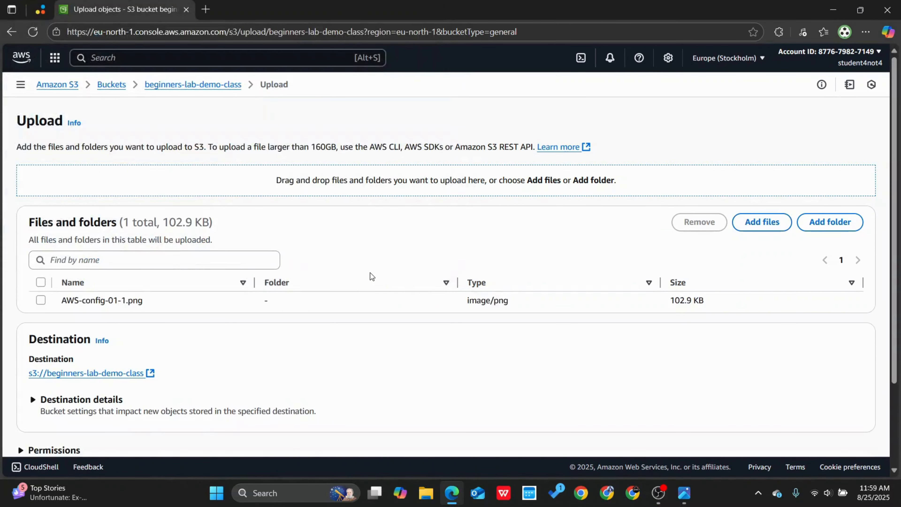
- Examine the upload's destination details, permissions and properties, including the available storage classes
{"action": "scroll", "coordinate": [57, 222], "scroll_direction": "down", "scroll_amount": 2}
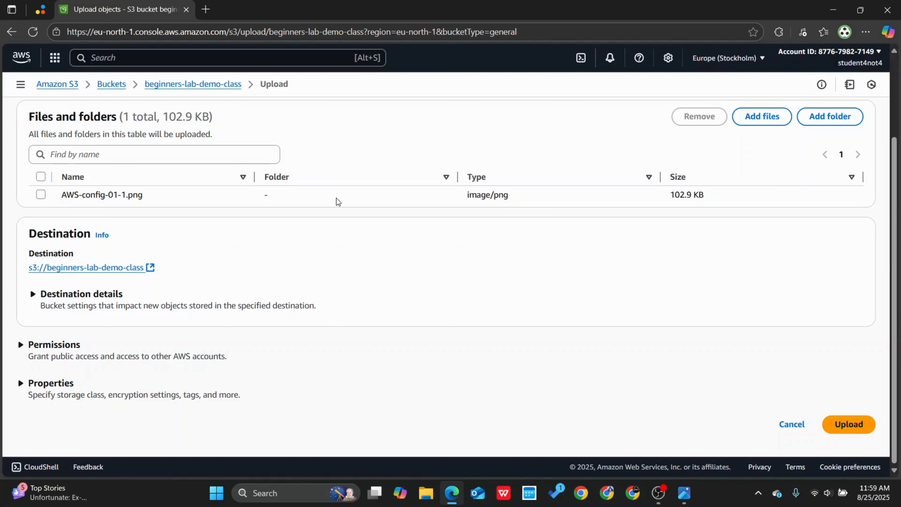
{"action": "scroll", "coordinate": [498, 233], "scroll_direction": "up", "scroll_amount": 1}
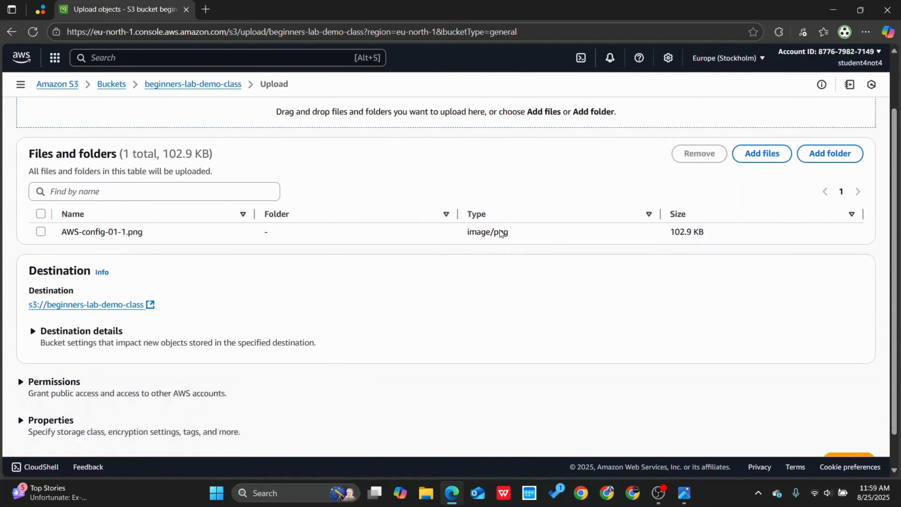
{"action": "scroll", "coordinate": [497, 236], "scroll_direction": "down", "scroll_amount": 1}
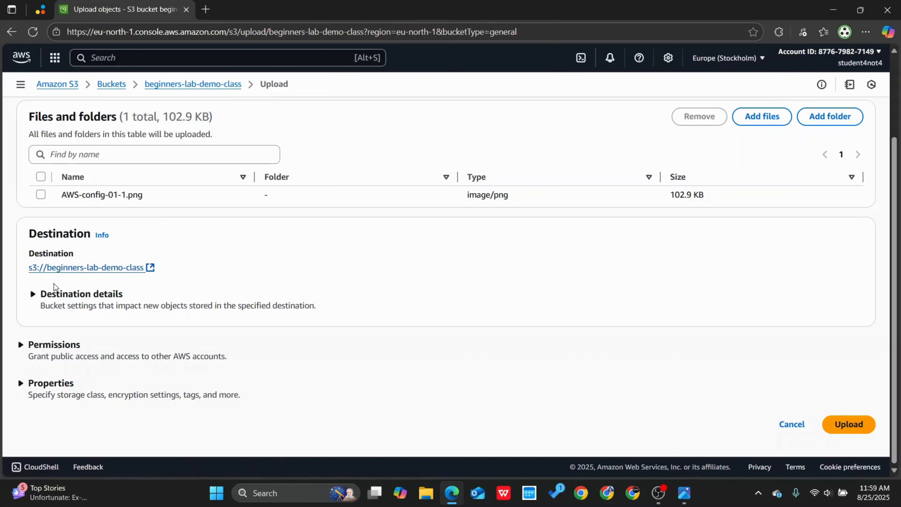
{"action": "left_click", "coordinate": [33, 294]}
{"action": "scroll", "coordinate": [88, 340], "scroll_direction": "down", "scroll_amount": 1}
{"action": "scroll", "coordinate": [88, 340], "scroll_direction": "down", "scroll_amount": 2}
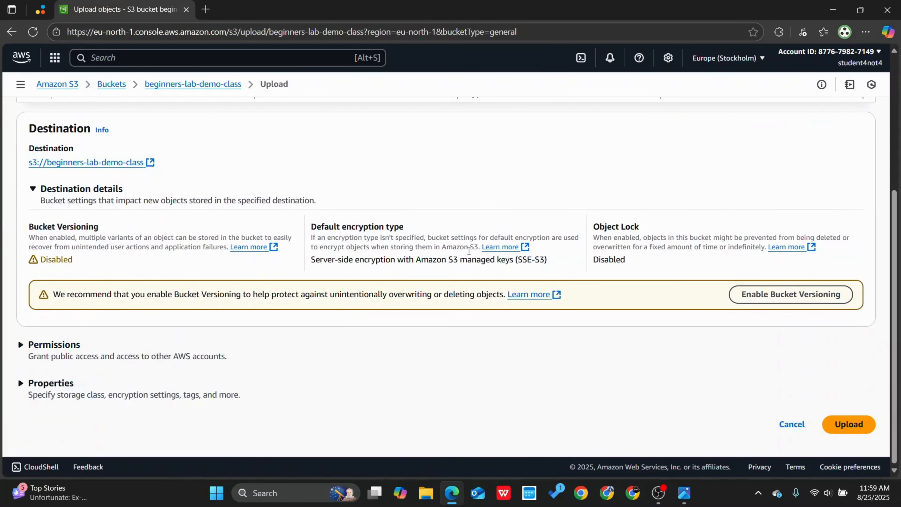
{"action": "left_click", "coordinate": [24, 345]}
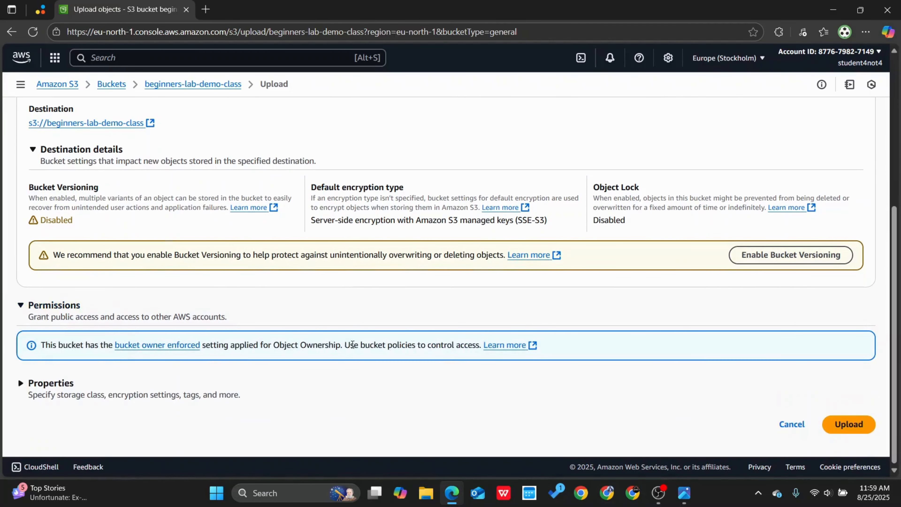
{"action": "left_click", "coordinate": [24, 383]}
{"action": "scroll", "coordinate": [532, 373], "scroll_direction": "down", "scroll_amount": 8}
{"action": "scroll", "coordinate": [724, 365], "scroll_direction": "down", "scroll_amount": 19}
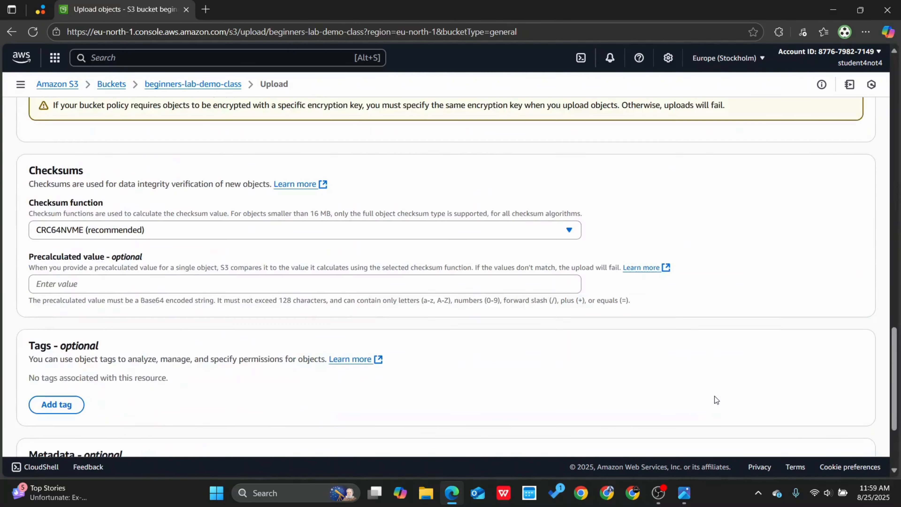
{"action": "scroll", "coordinate": [714, 395], "scroll_direction": "up", "scroll_amount": 15}
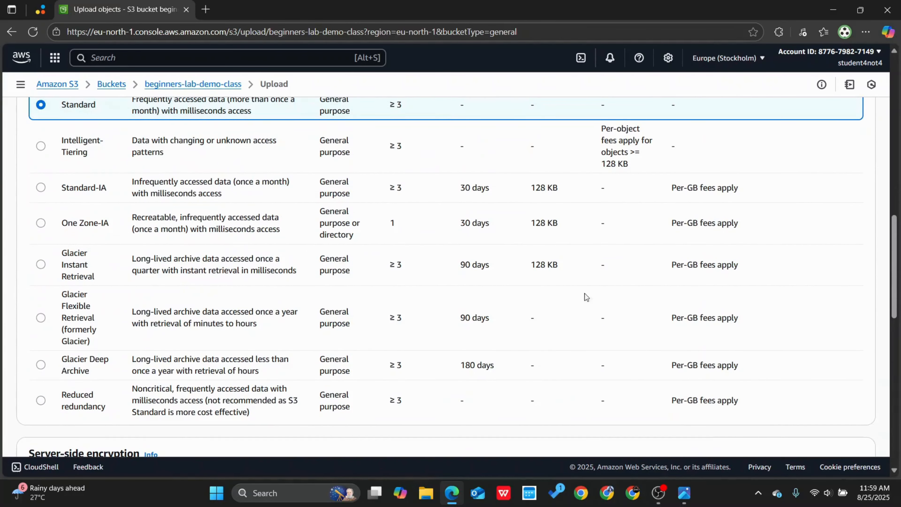
{"action": "scroll", "coordinate": [617, 256], "scroll_direction": "up", "scroll_amount": 2}
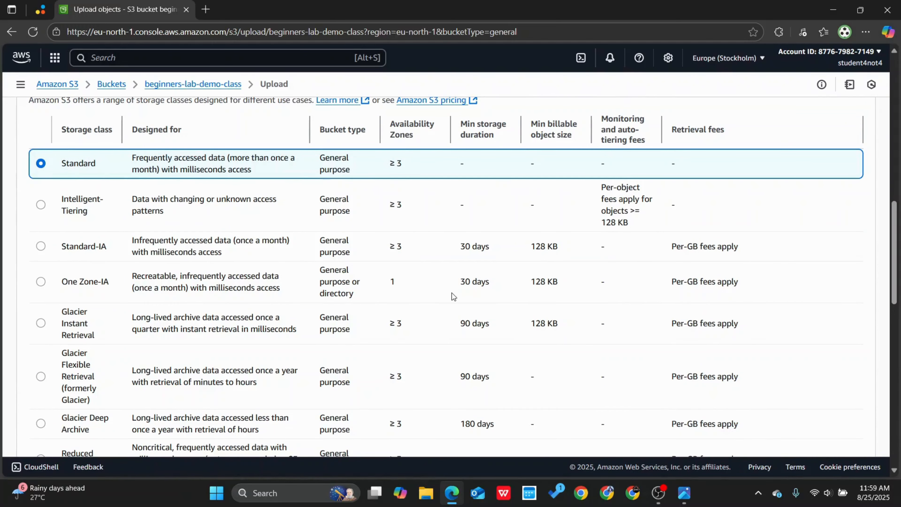
{"action": "scroll", "coordinate": [341, 250], "scroll_direction": "up", "scroll_amount": 2}
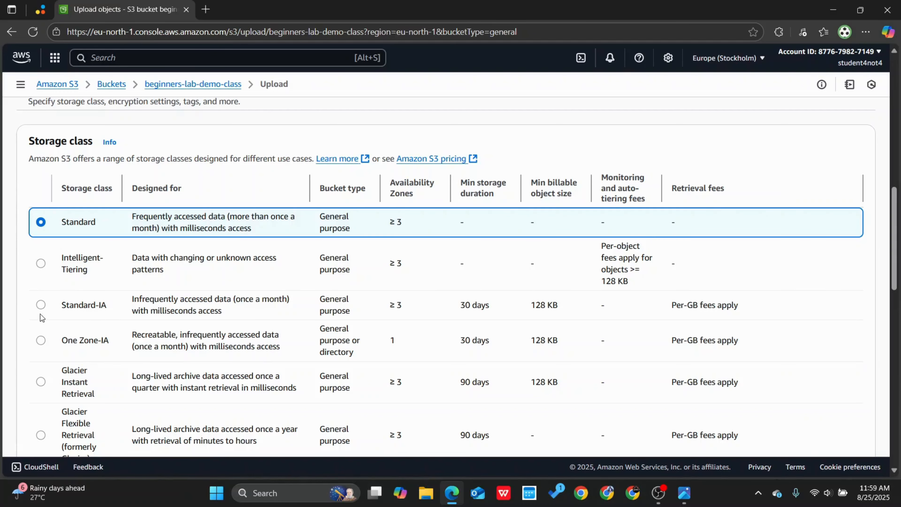
{"action": "left_click", "coordinate": [41, 305]}
{"action": "scroll", "coordinate": [41, 304], "scroll_direction": "down", "scroll_amount": 2}
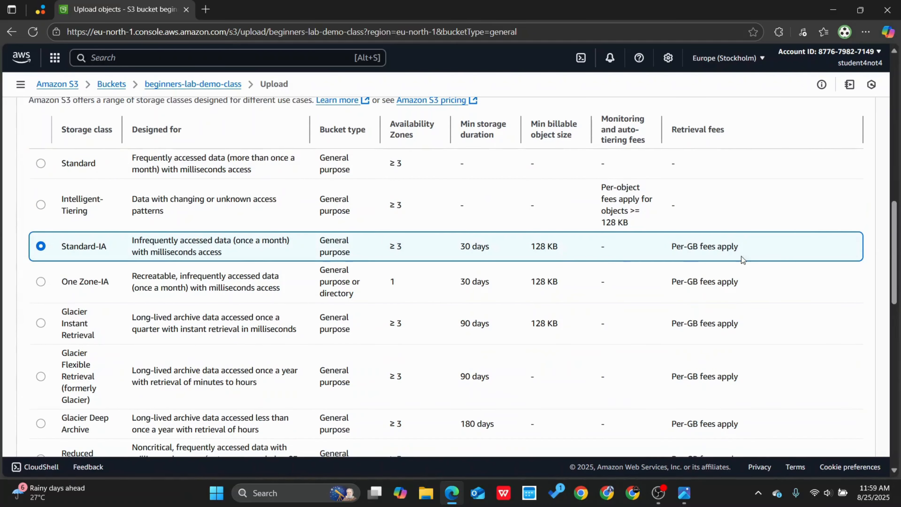
{"action": "scroll", "coordinate": [181, 346], "scroll_direction": "down", "scroll_amount": 1}
{"action": "scroll", "coordinate": [40, 197], "scroll_direction": "up", "scroll_amount": 1}
{"action": "left_click", "coordinate": [41, 163]}
- Upload AWS-config-01-1.png to the bucket with the Standard-IA storage class kept, and close the upload status page
{"action": "scroll", "coordinate": [482, 224], "scroll_direction": "down", "scroll_amount": 15}
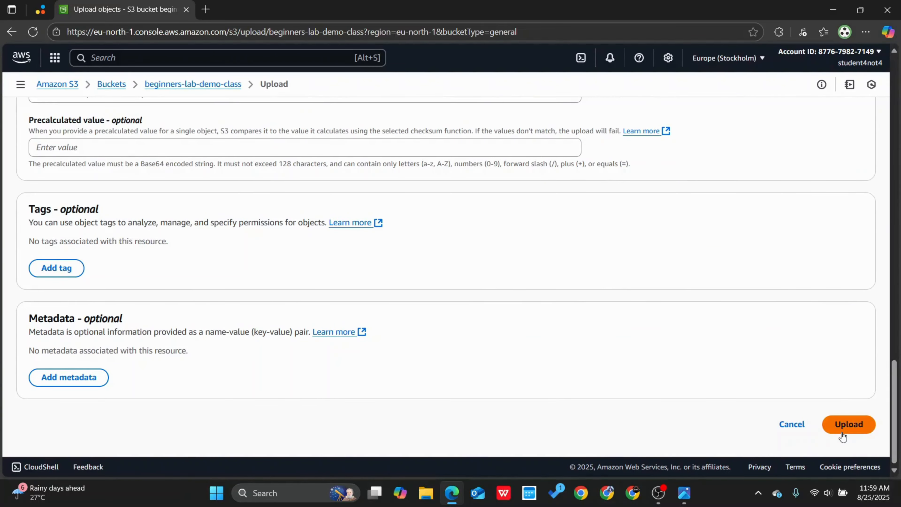
{"action": "left_click", "coordinate": [842, 431]}
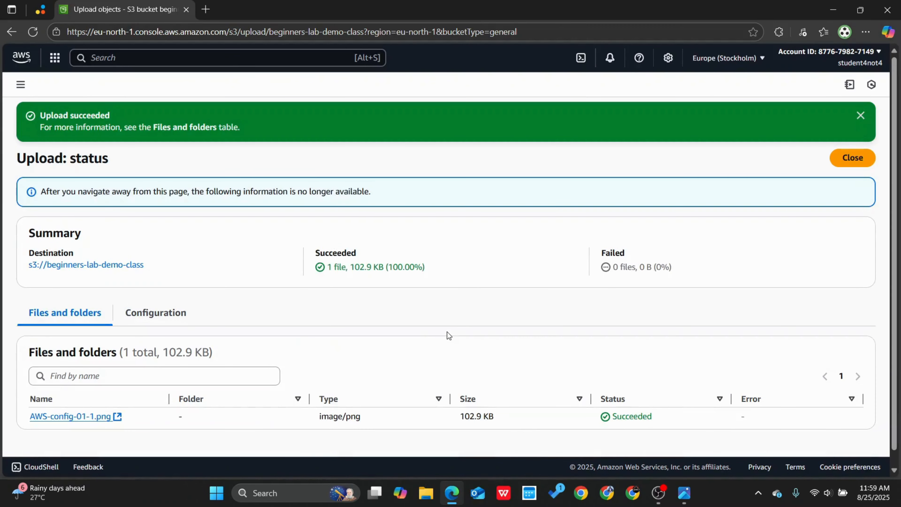
{"action": "left_click", "coordinate": [860, 115]}
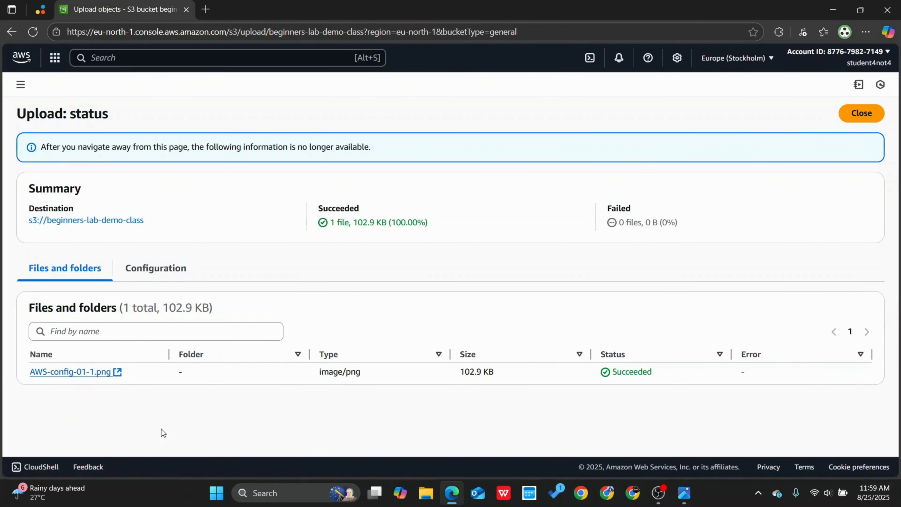
{"action": "left_click", "coordinate": [862, 113]}
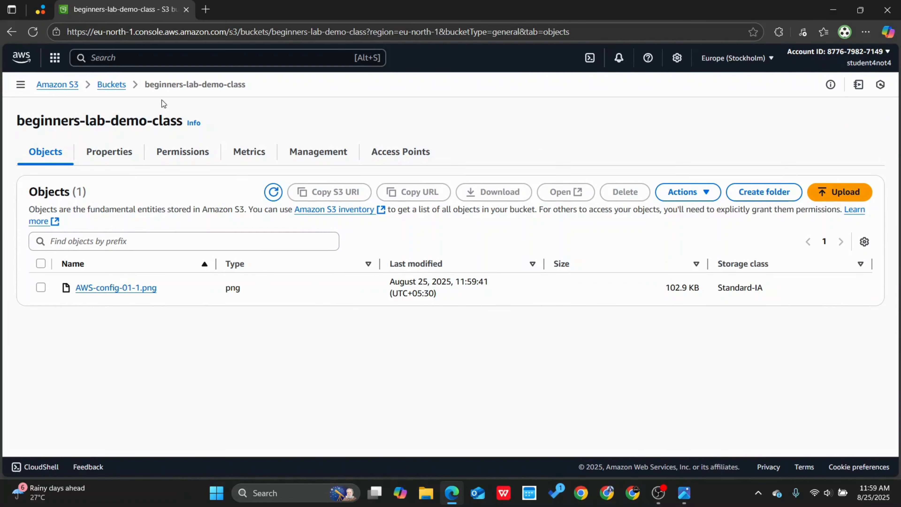
- Go through the bucket list into beginners-lab-demo-class and open the details of AWS-config-01-1.png
{"action": "left_click", "coordinate": [105, 85]}
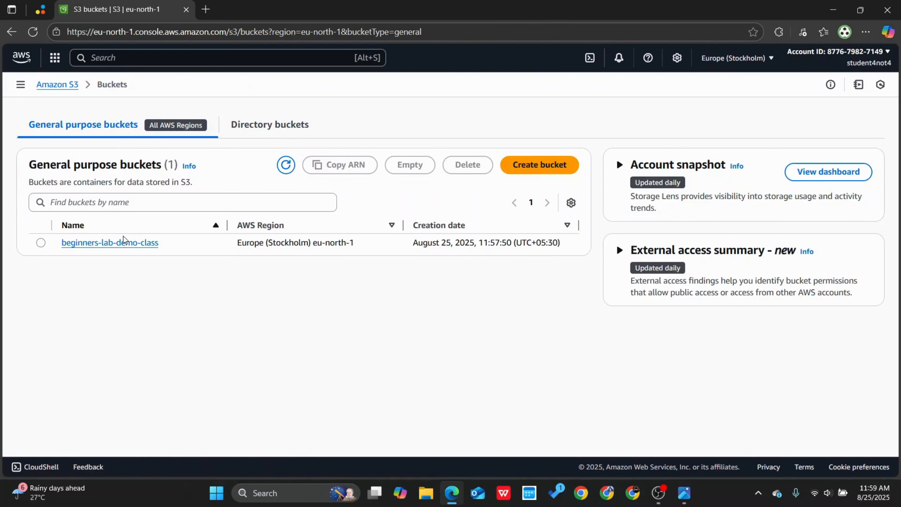
{"action": "left_click", "coordinate": [122, 245]}
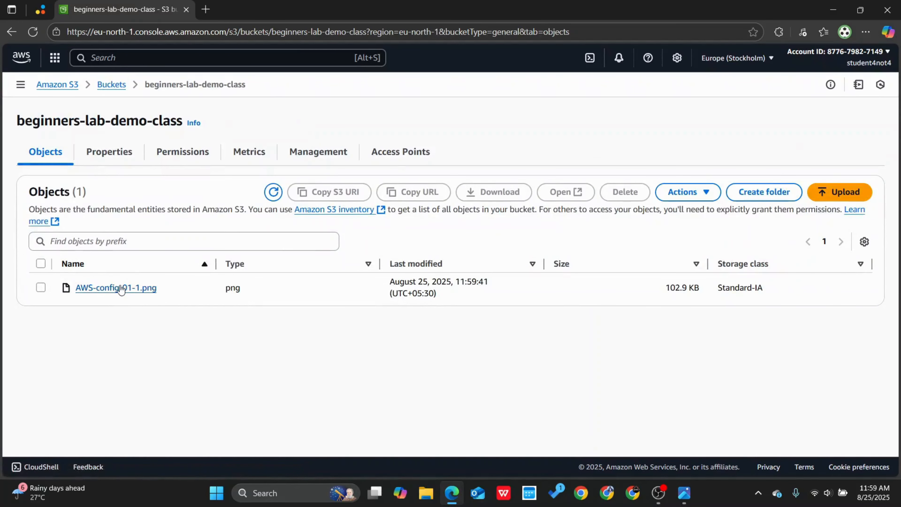
{"action": "left_click", "coordinate": [119, 287]}
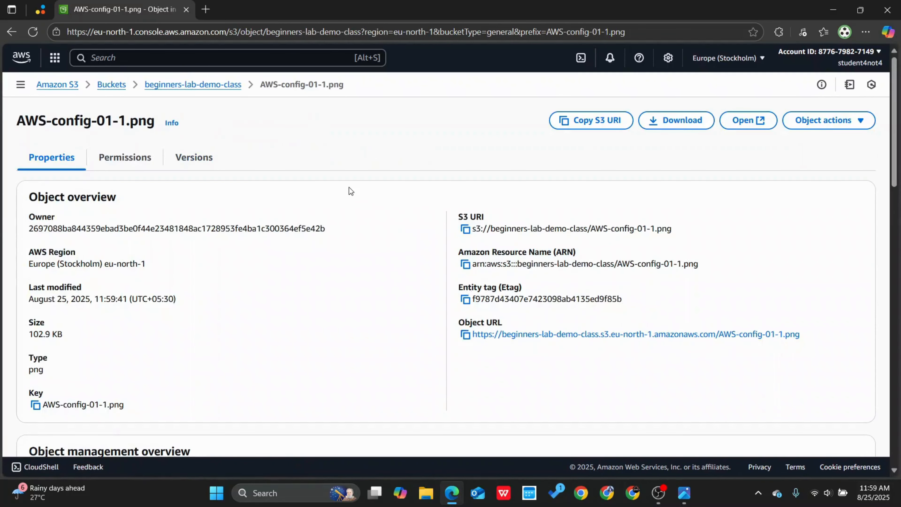
- Try to open the image through its object URL, read the response and return to the object details
{"action": "left_click", "coordinate": [500, 334]}
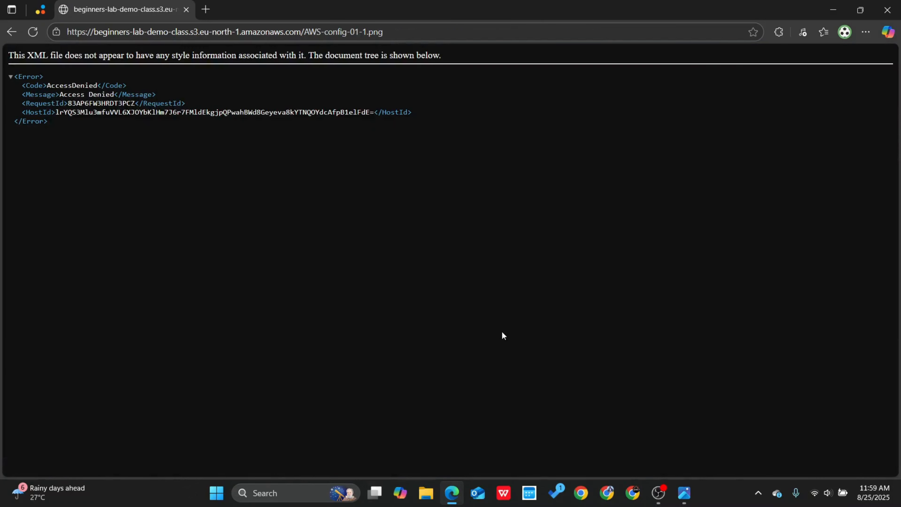
{"action": "key", "text": "ctrl+a"}
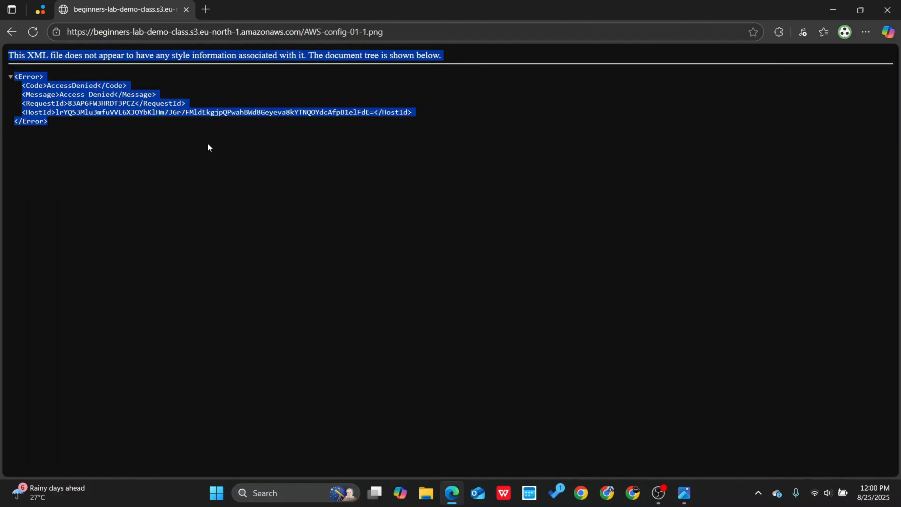
{"action": "scroll", "coordinate": [208, 145], "scroll_direction": "up", "scroll_amount": 5}
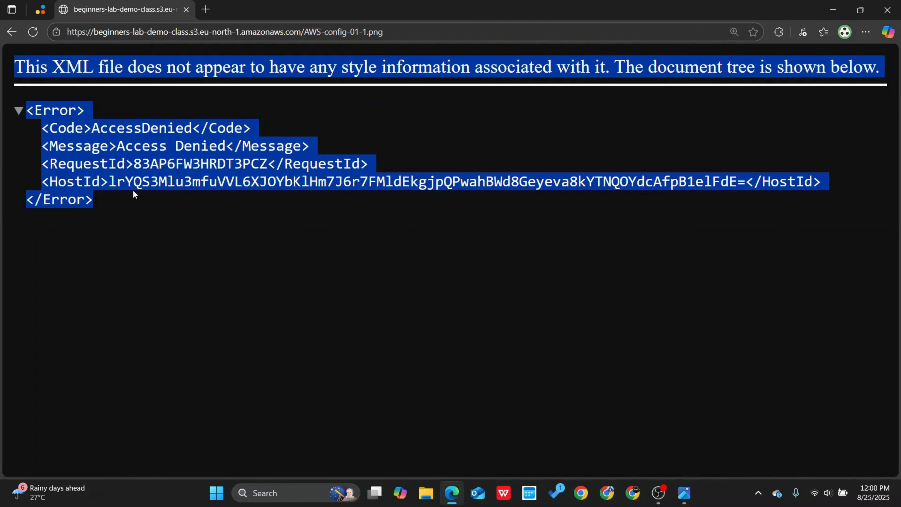
{"action": "left_click", "coordinate": [128, 198]}
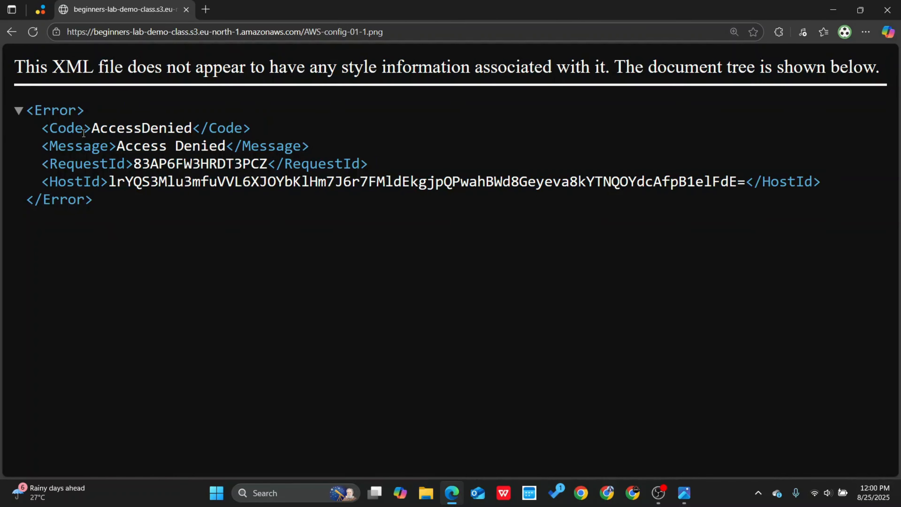
{"action": "left_click_drag", "start_coordinate": [26, 103], "coordinate": [402, 181]}
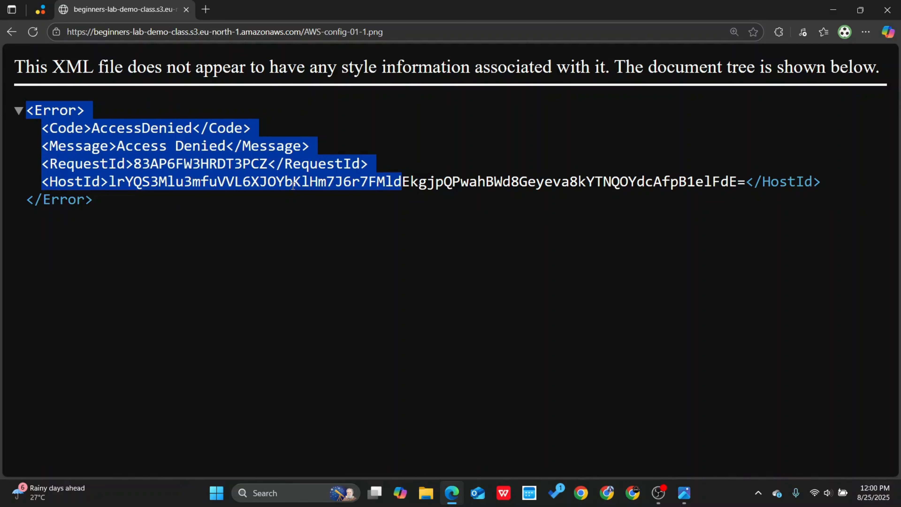
{"action": "left_click", "coordinate": [13, 32]}
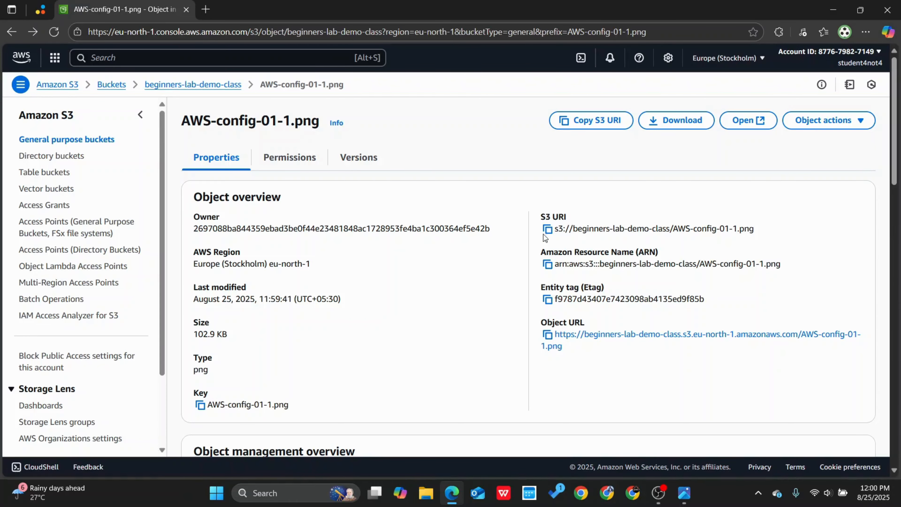
- Review the object's properties, open the image itself to view the whole diagram, and return to the object details
{"action": "scroll", "coordinate": [436, 282], "scroll_direction": "down", "scroll_amount": 5}
{"action": "scroll", "coordinate": [437, 282], "scroll_direction": "down", "scroll_amount": 5}
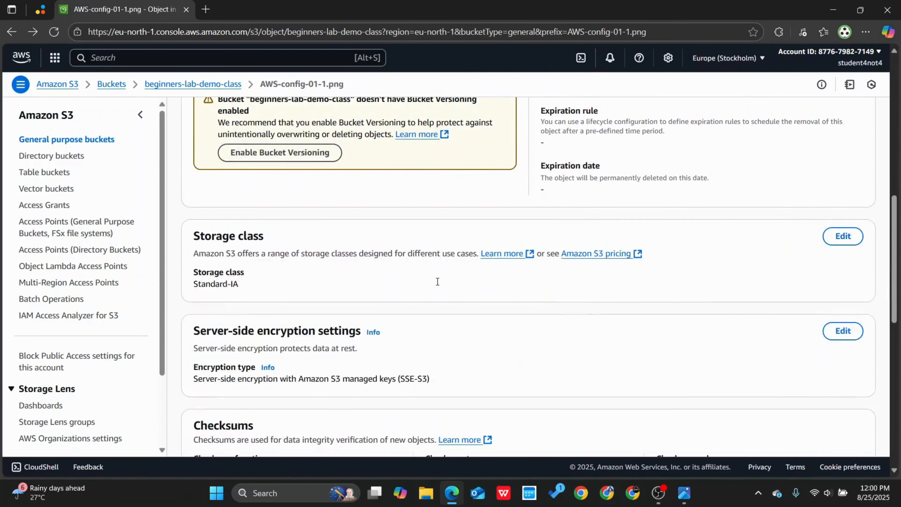
{"action": "scroll", "coordinate": [433, 286], "scroll_direction": "up", "scroll_amount": 10}
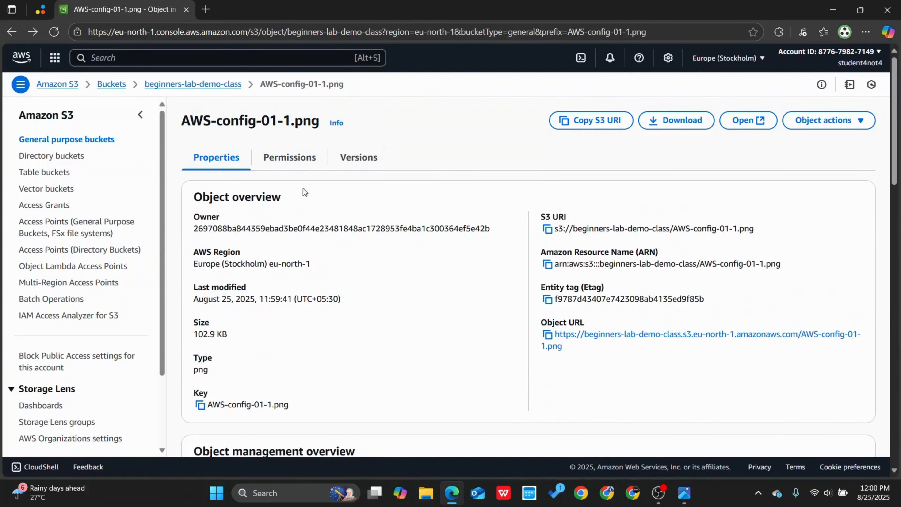
{"action": "left_click", "coordinate": [749, 121]}
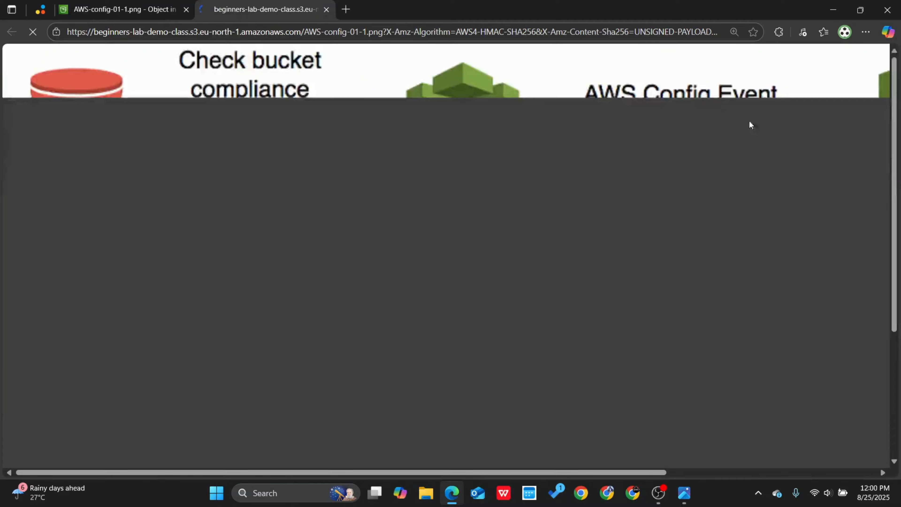
{"action": "scroll", "coordinate": [599, 230], "scroll_direction": "down", "scroll_amount": 5}
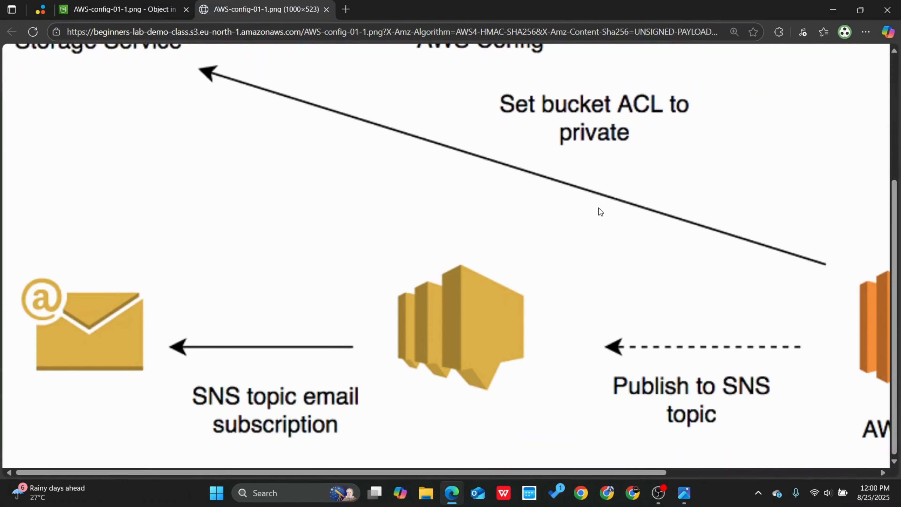
{"action": "key", "text": "ctrl+minus"}
{"action": "key", "text": "ctrl+minus"}
{"action": "key", "text": "ctrl+minus"}
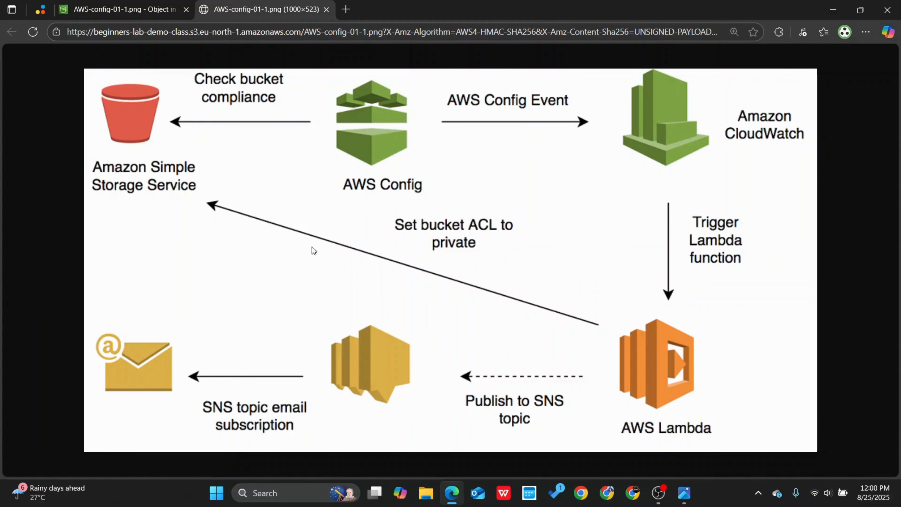
{"action": "left_click", "coordinate": [112, 4]}
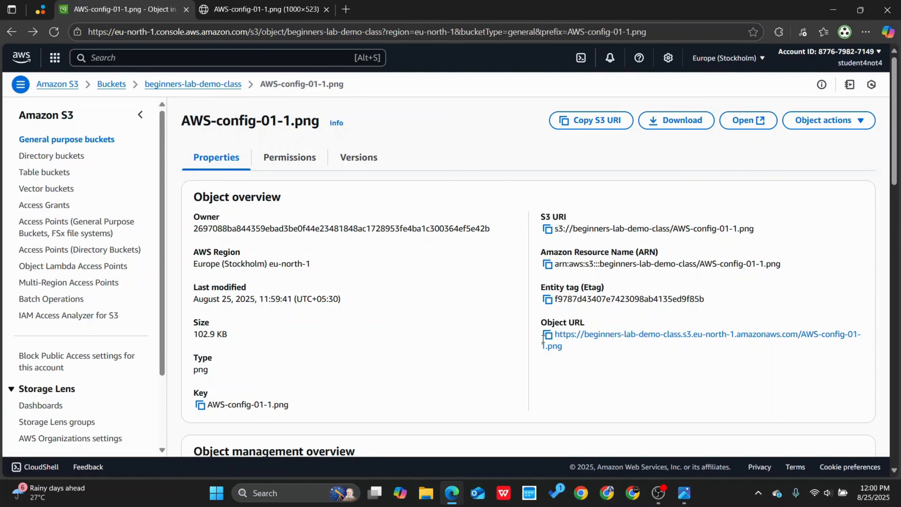
- Copy the object's S3 URI, try to load it in a new browser tab, and return to the object details
{"action": "left_click", "coordinate": [547, 229]}
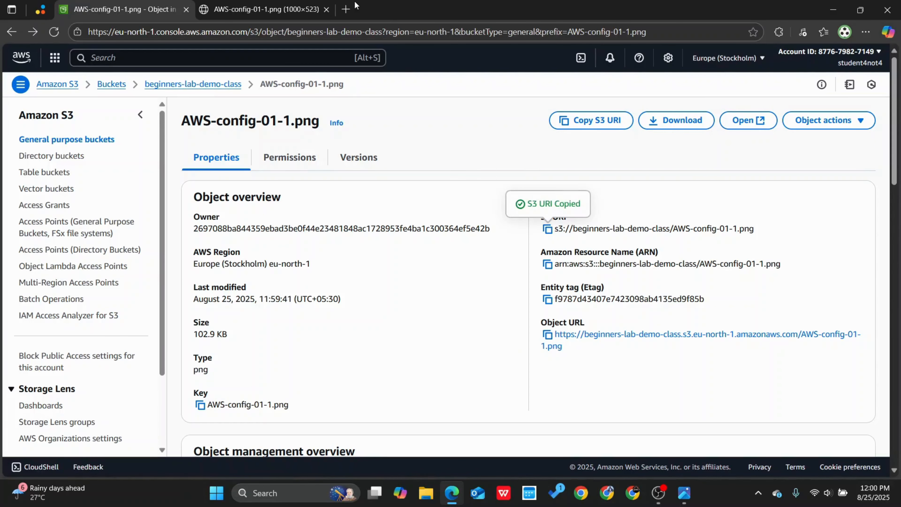
{"action": "left_click", "coordinate": [345, 9]}
{"action": "left_click", "coordinate": [384, 26]}
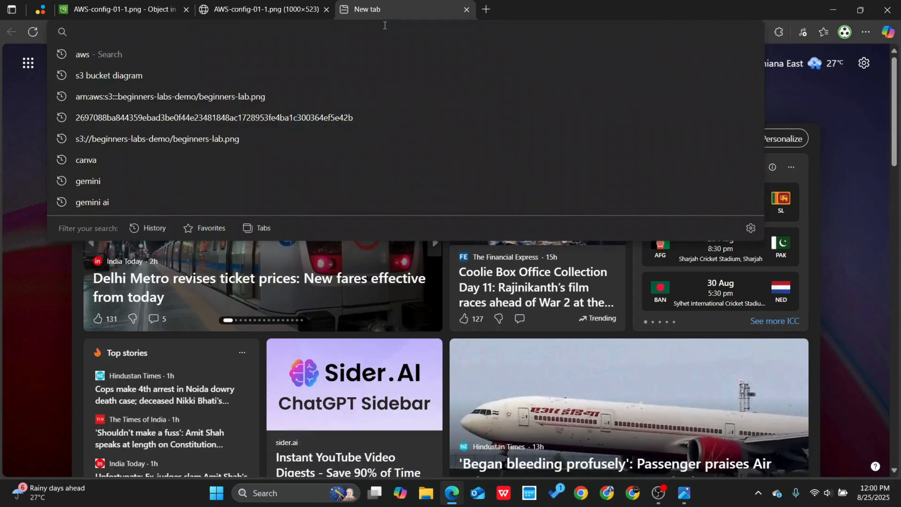
{"action": "key", "text": "ctrl+v"}
{"action": "key", "text": "Return"}
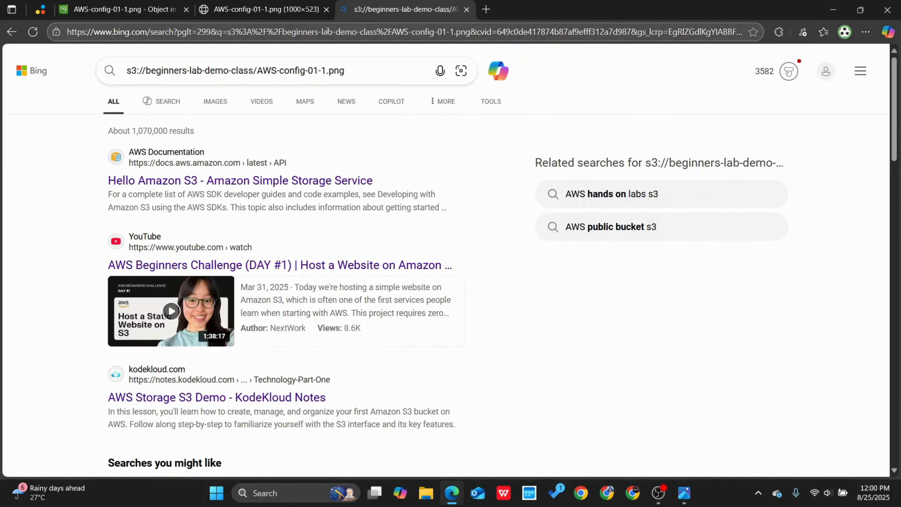
{"action": "left_click", "coordinate": [255, 9]}
{"action": "left_click", "coordinate": [142, 9]}
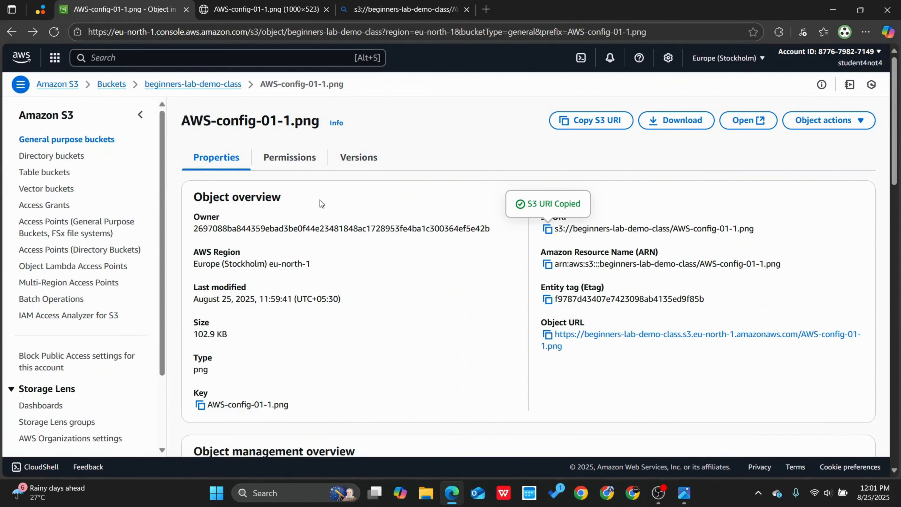
- Look over the S3 navigation options and home page, ending at the list of general purpose buckets
{"action": "left_click", "coordinate": [179, 84]}
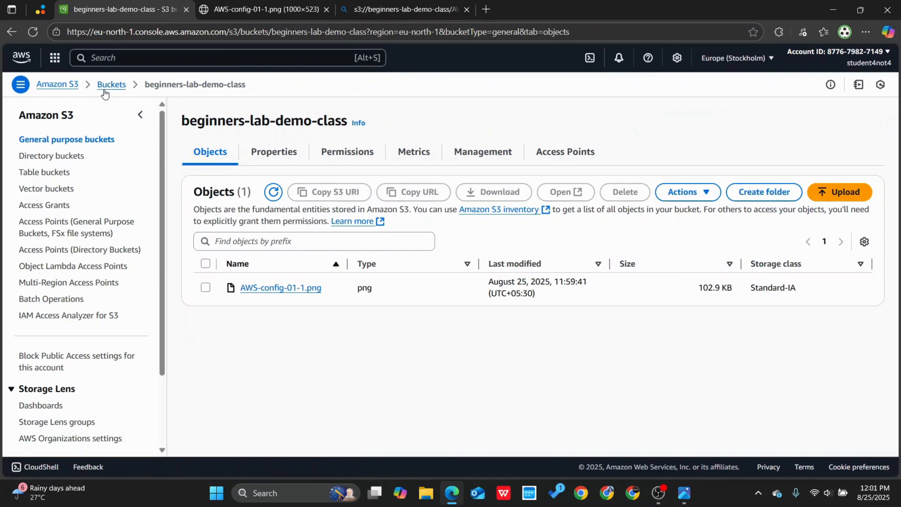
{"action": "left_click", "coordinate": [106, 85]}
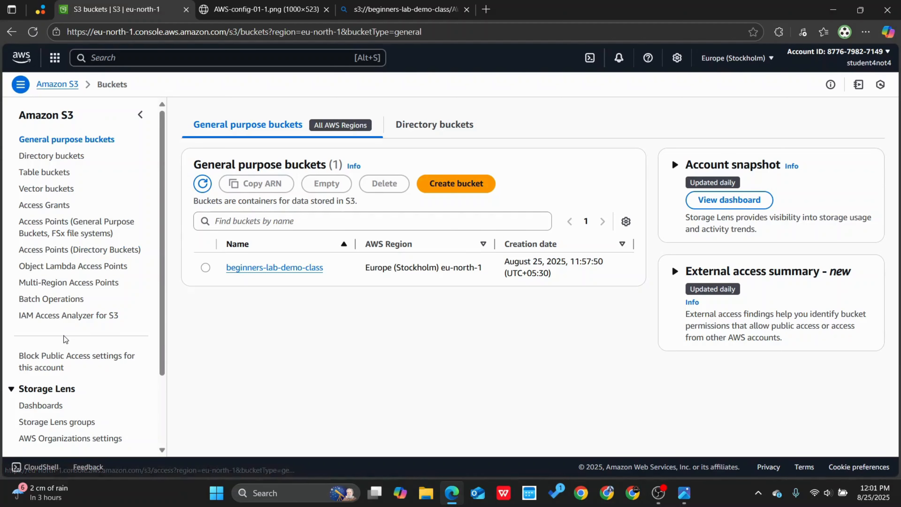
{"action": "scroll", "coordinate": [65, 339], "scroll_direction": "down", "scroll_amount": 3}
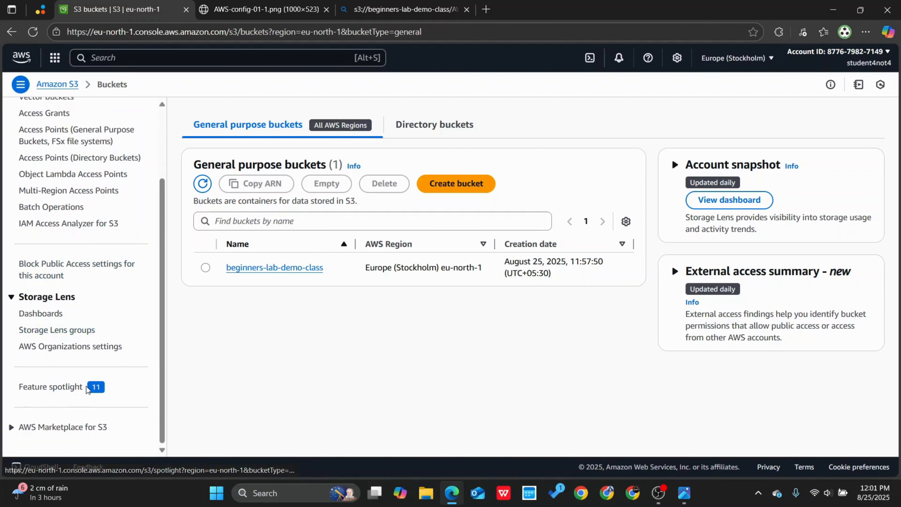
{"action": "scroll", "coordinate": [61, 201], "scroll_direction": "up", "scroll_amount": 1}
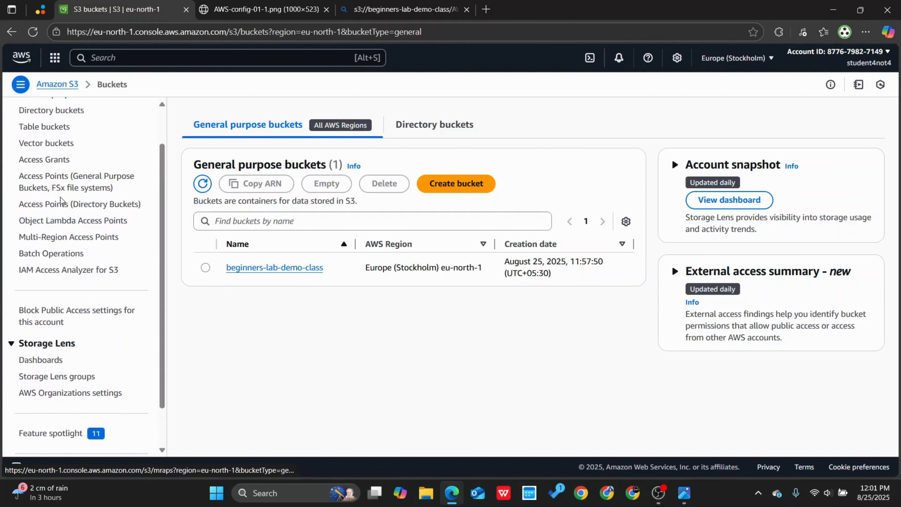
{"action": "scroll", "coordinate": [61, 197], "scroll_direction": "up", "scroll_amount": 1}
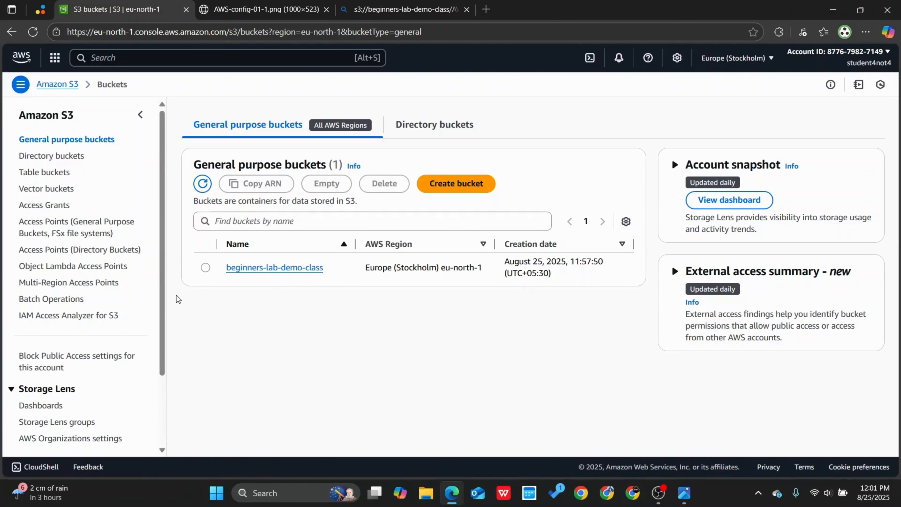
{"action": "left_click", "coordinate": [59, 88]}
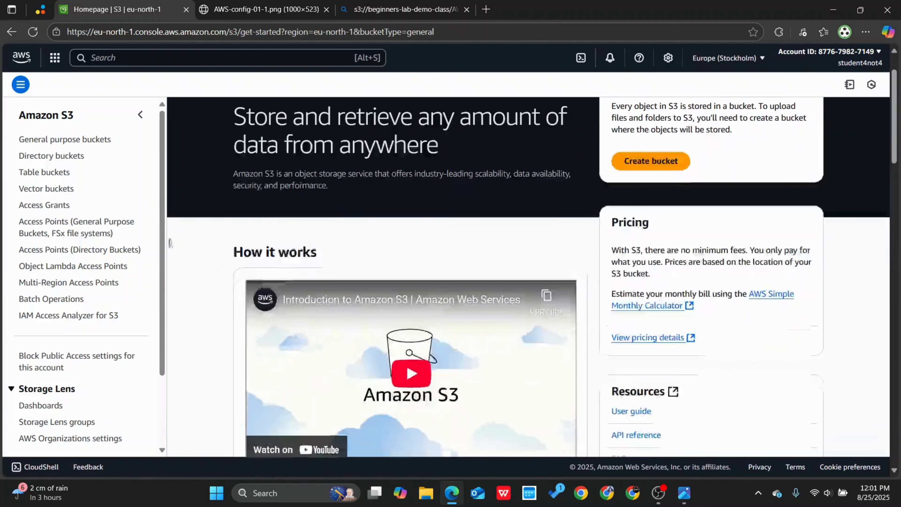
{"action": "left_click", "coordinate": [60, 142]}
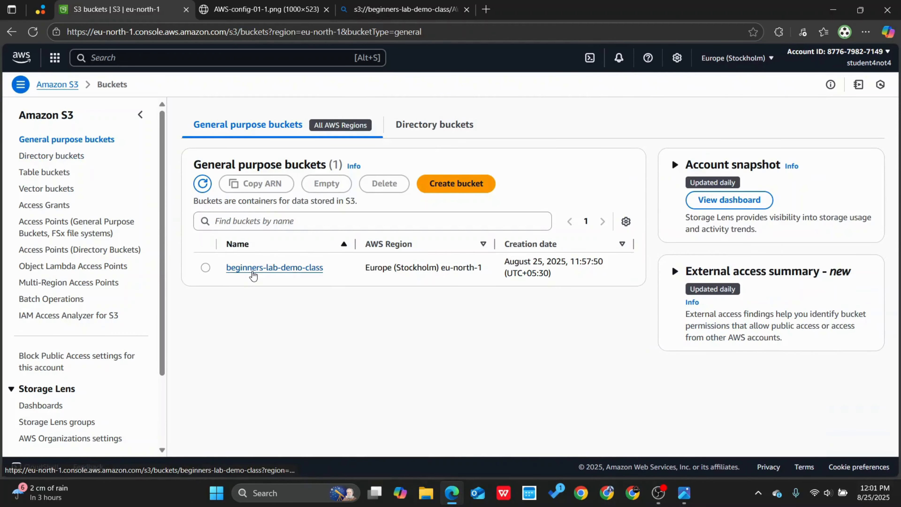
- Try to delete the beginners-lab-demo-class bucket
{"action": "left_click", "coordinate": [205, 267]}
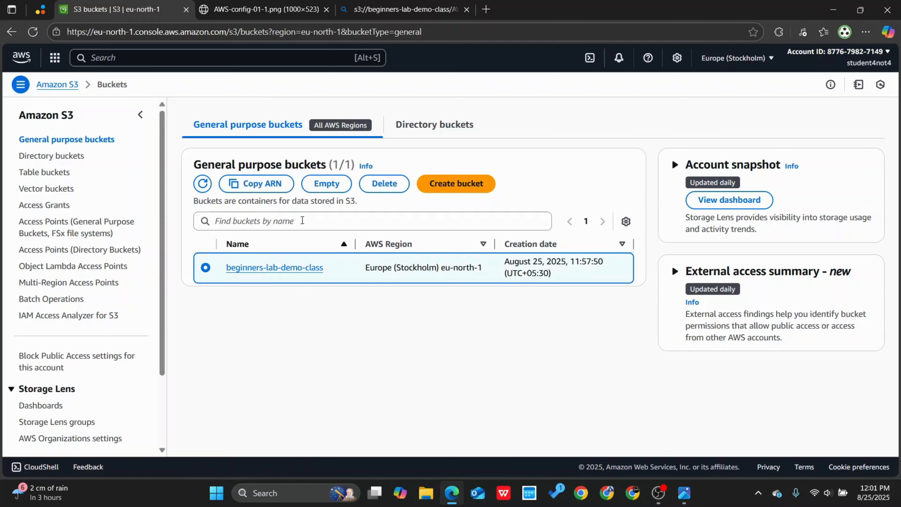
{"action": "left_click", "coordinate": [376, 186]}
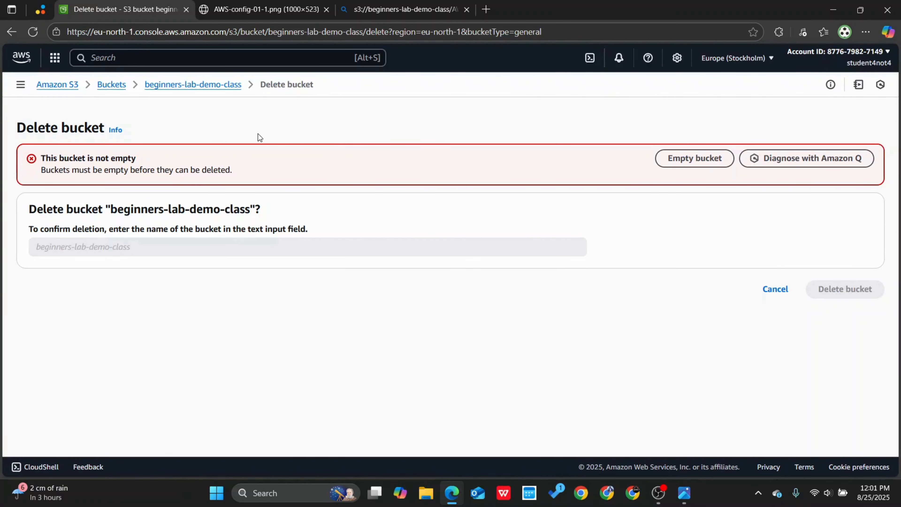
- Permanently delete AWS-config-01-1.png from the beginners-lab-demo-class bucket, confirming with the text "permanently delete", and close the deletion status
{"action": "left_click", "coordinate": [211, 87]}
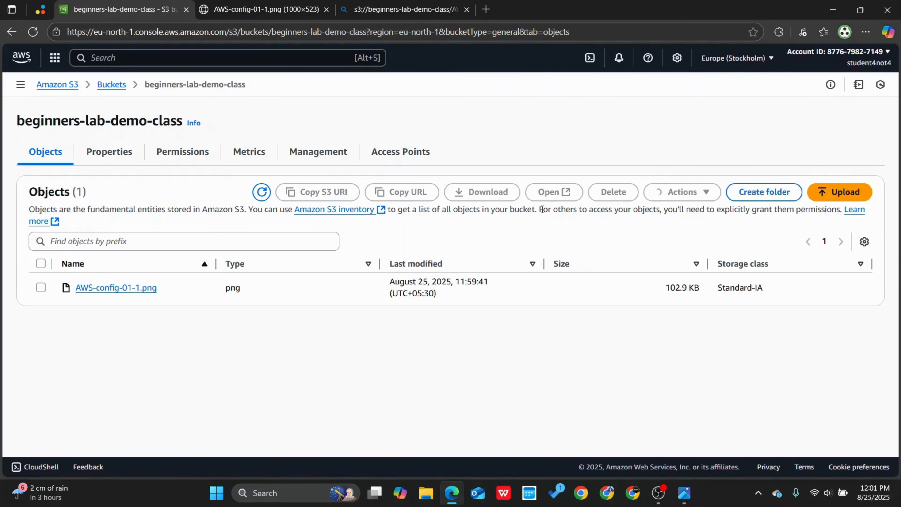
{"action": "left_click", "coordinate": [41, 287]}
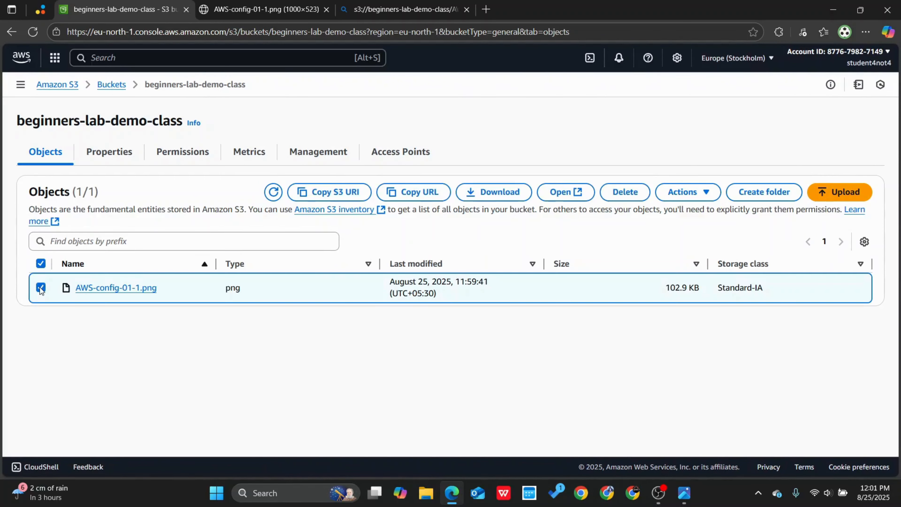
{"action": "left_click", "coordinate": [624, 192]}
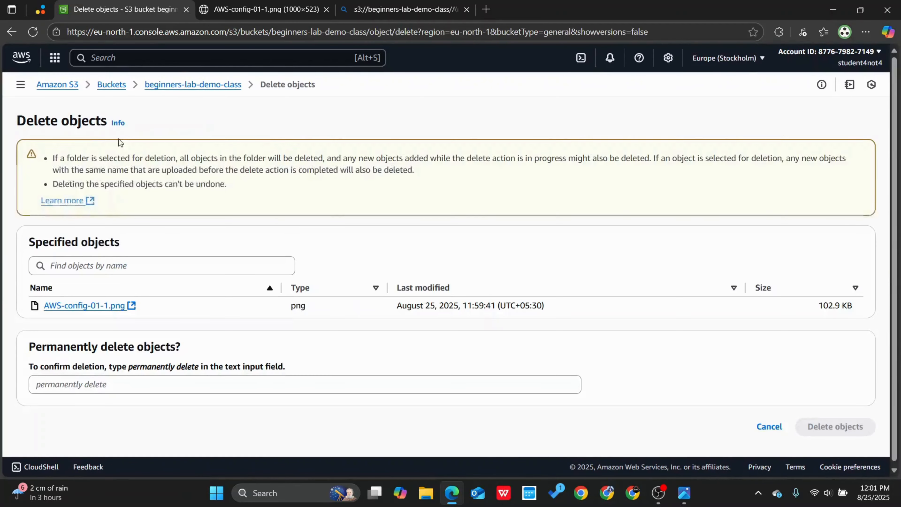
{"action": "scroll", "coordinate": [87, 137], "scroll_direction": "down", "scroll_amount": 1}
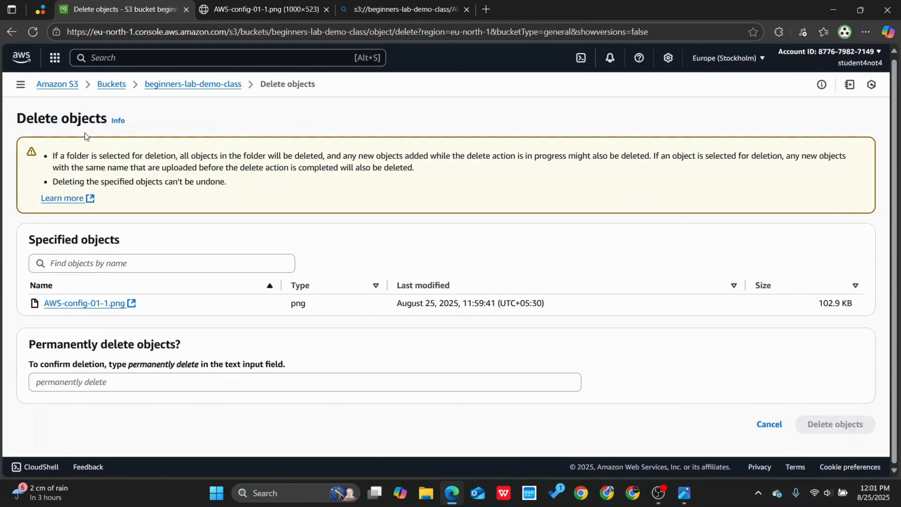
{"action": "left_click_drag", "start_coordinate": [129, 365], "coordinate": [200, 368]}
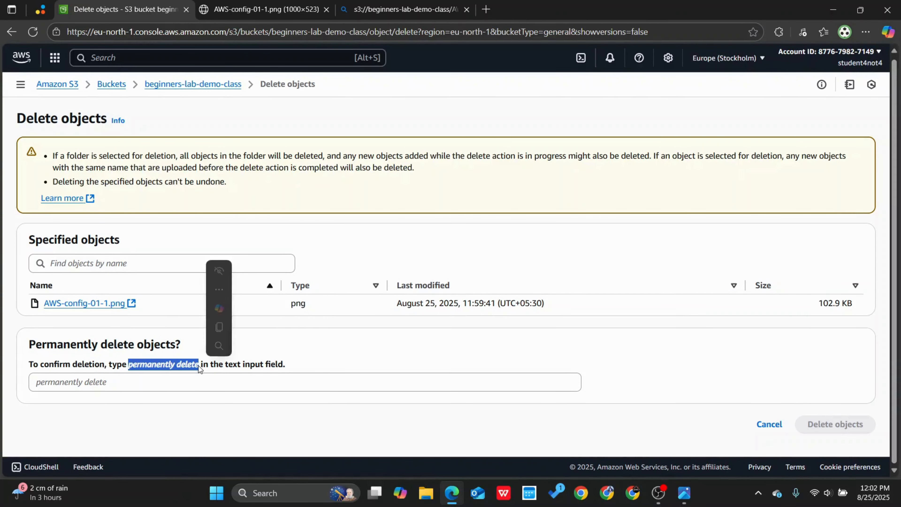
{"action": "left_click", "coordinate": [225, 328]}
{"action": "left_click", "coordinate": [123, 384]}
{"action": "key", "text": "ctrl+v"}
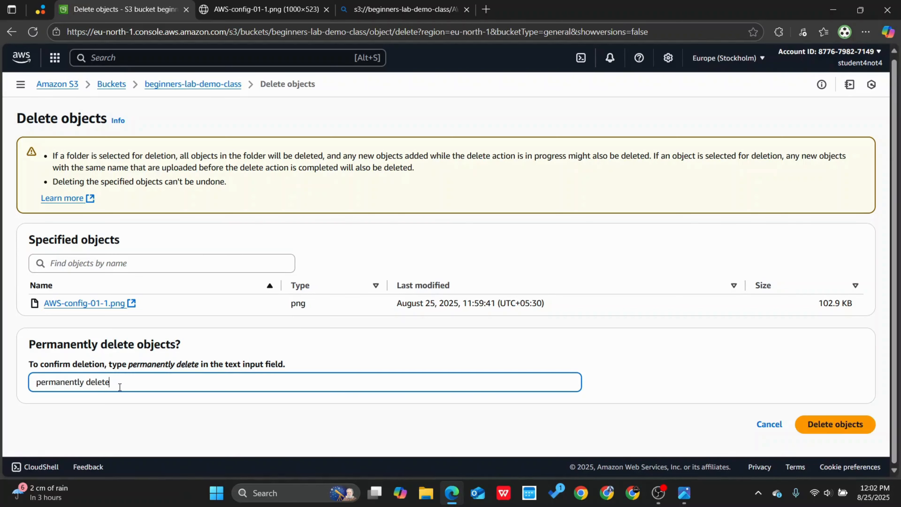
{"action": "left_click", "coordinate": [807, 425]}
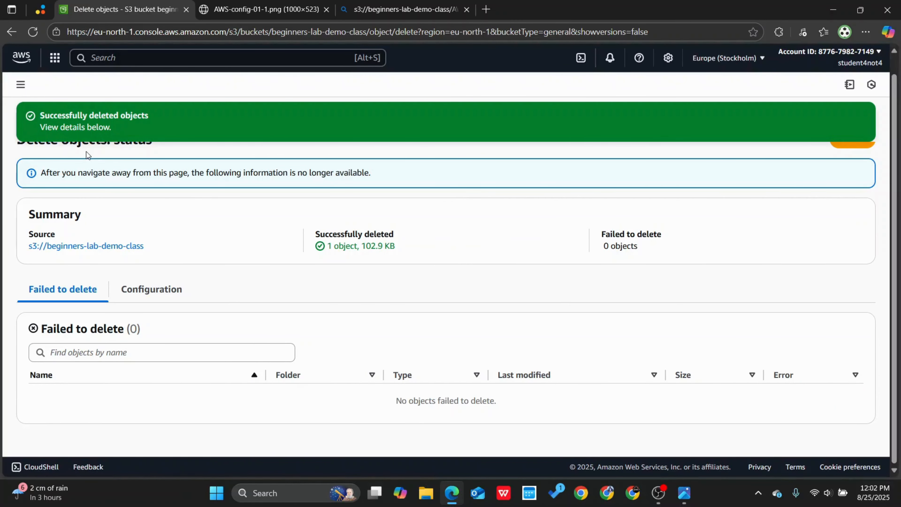
{"action": "scroll", "coordinate": [116, 320], "scroll_direction": "up", "scroll_amount": 1}
{"action": "left_click", "coordinate": [830, 160]}
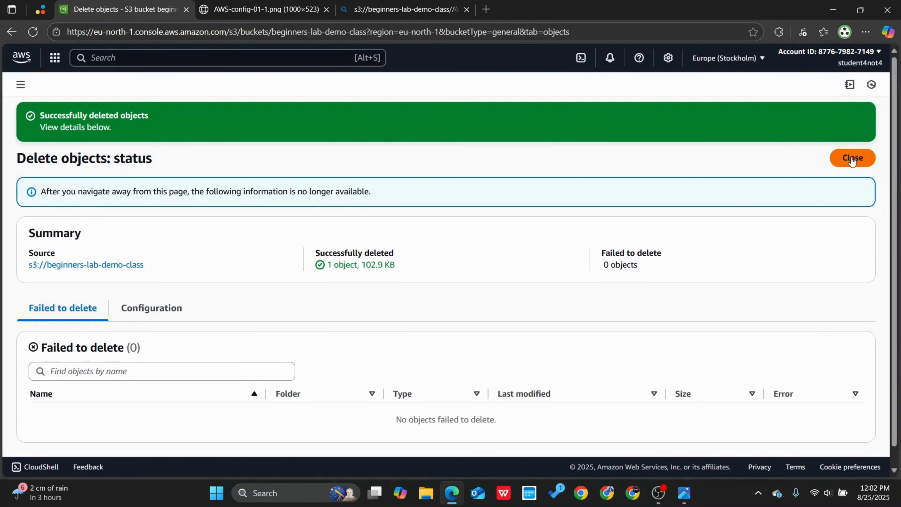
- Delete the beginners-lab-demo-class bucket from the general purpose buckets, confirming with its name, beginners-lab-demo-class
{"action": "left_click", "coordinate": [99, 86]}
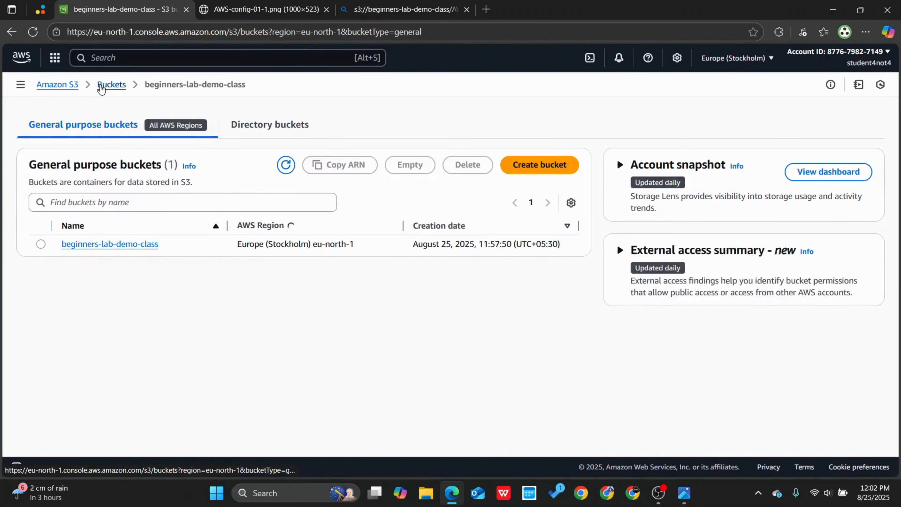
{"action": "left_click", "coordinate": [57, 245]}
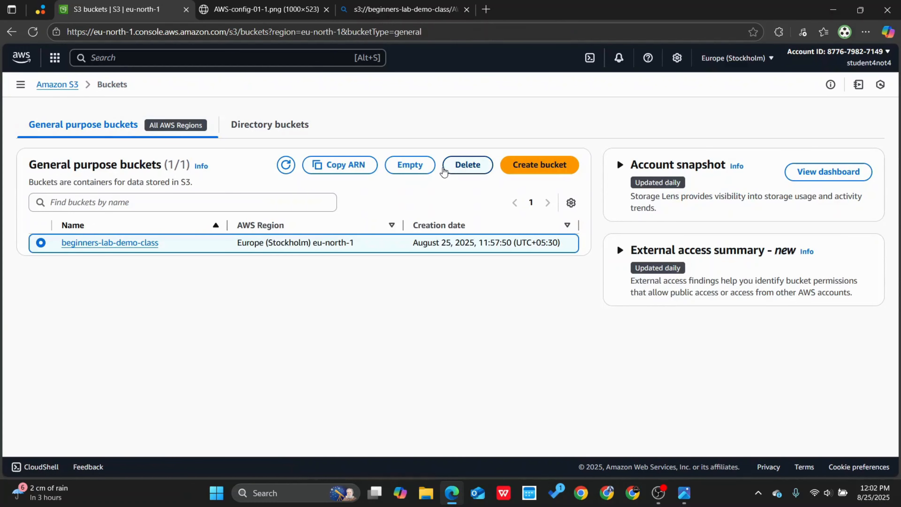
{"action": "left_click", "coordinate": [458, 165]}
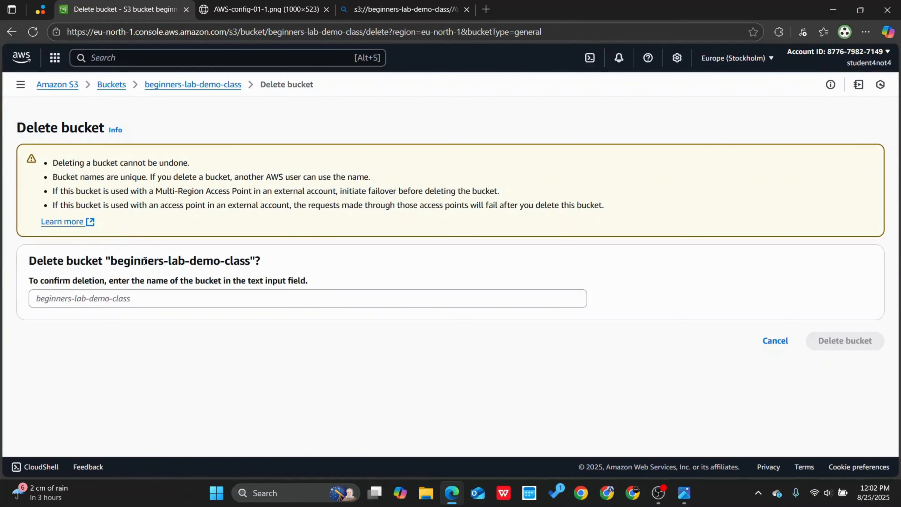
{"action": "left_click_drag", "start_coordinate": [112, 260], "coordinate": [250, 265]}
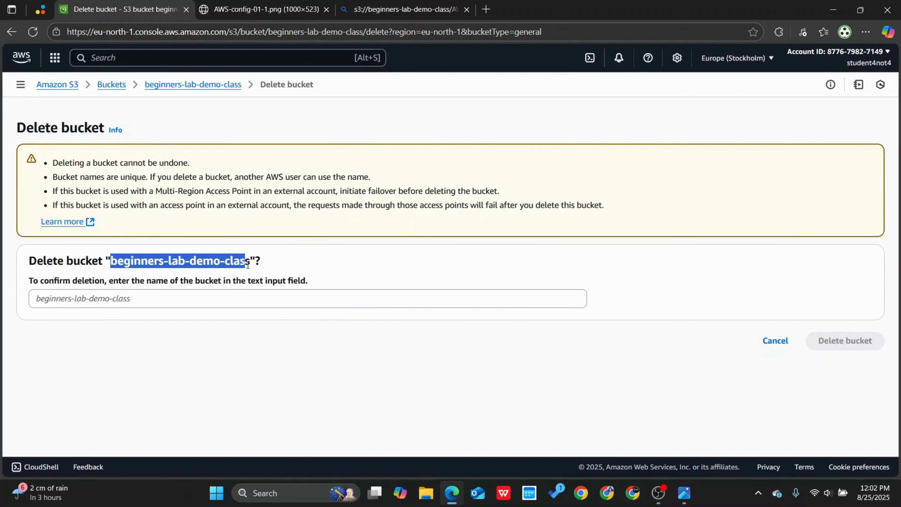
{"action": "right_click", "coordinate": [243, 264]}
{"action": "left_click", "coordinate": [264, 276]}
{"action": "left_click_drag", "start_coordinate": [49, 162], "coordinate": [648, 207]}
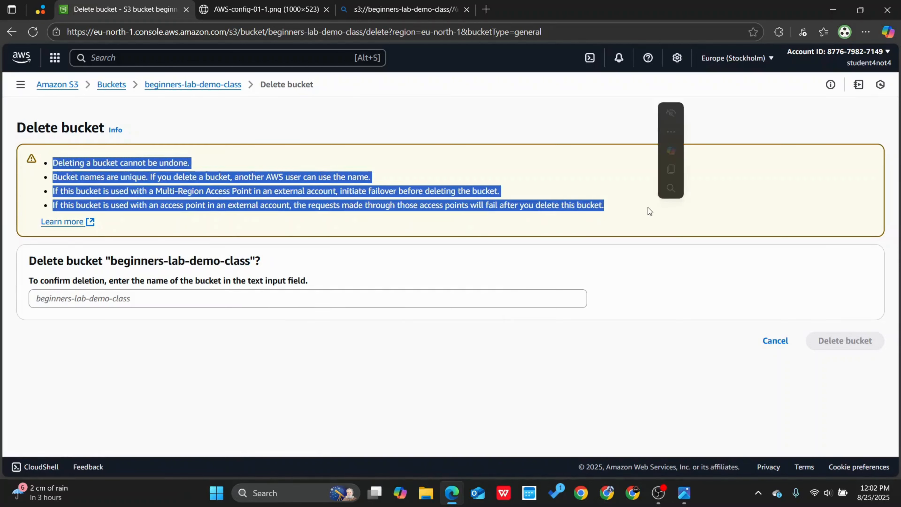
{"action": "left_click", "coordinate": [90, 307]}
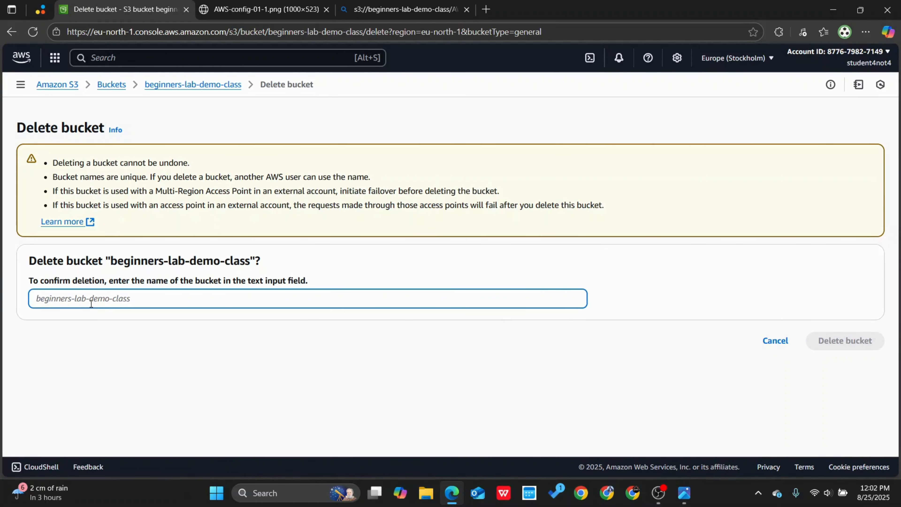
{"action": "key", "text": "ctrl+v"}
{"action": "left_click", "coordinate": [831, 339]}
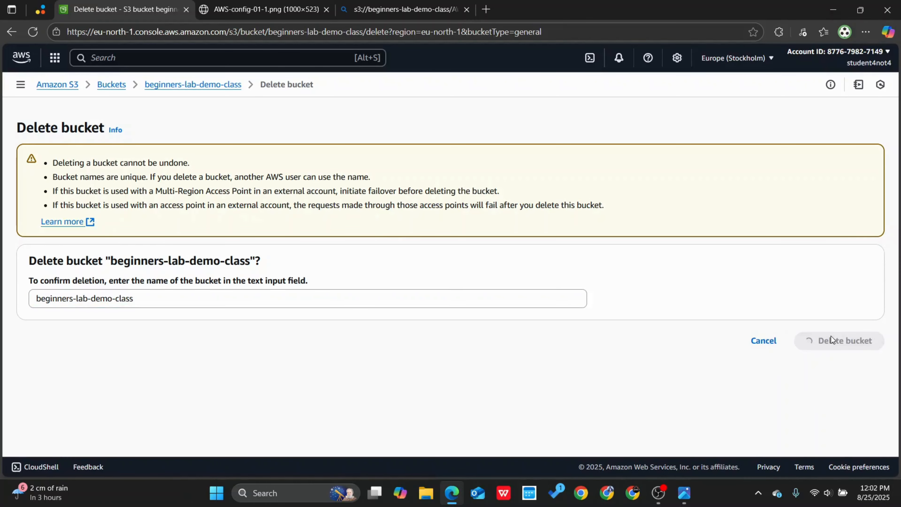